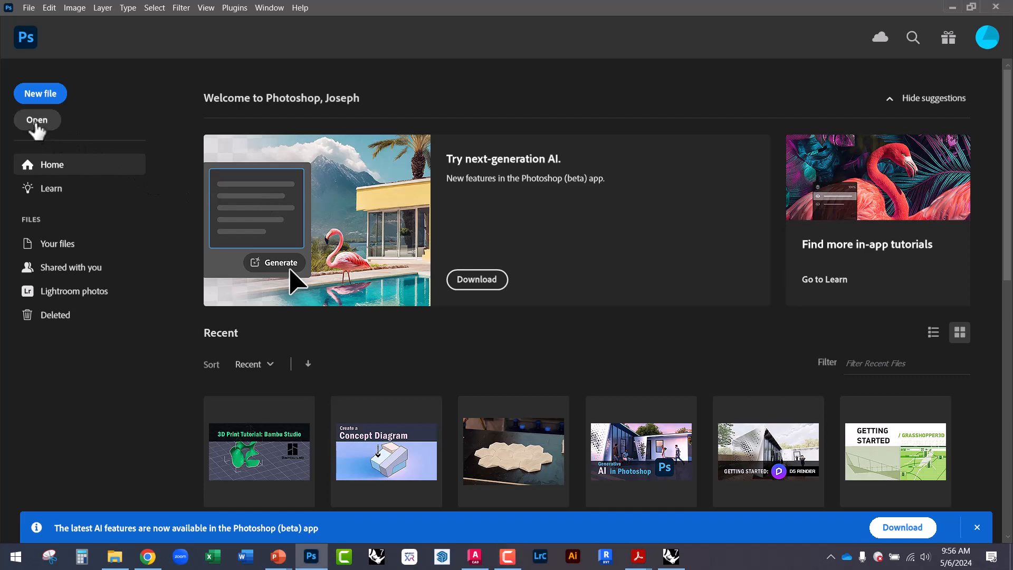
Open the Snow 3B image from the House 3_Vanadzor project folder, under Renderings, B, 240204
{"action": "left_click", "coordinate": [39, 121]}
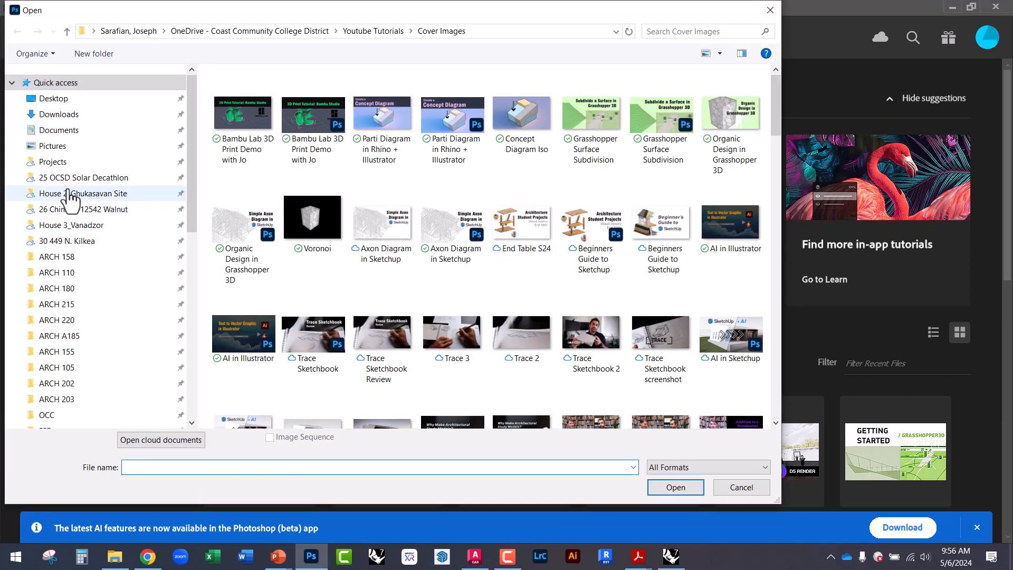
{"action": "left_click", "coordinate": [74, 226]}
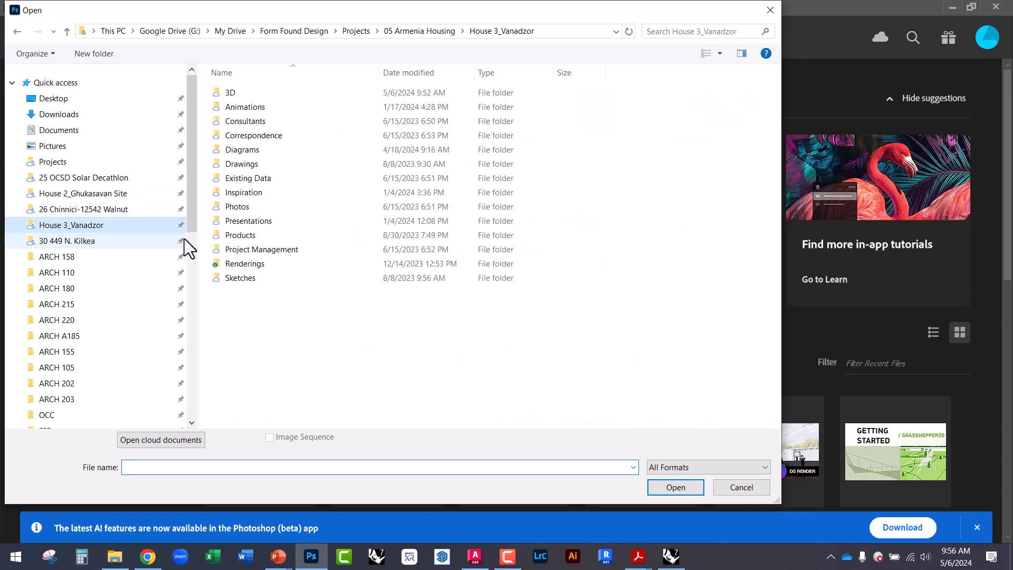
{"action": "double_click", "coordinate": [238, 266]}
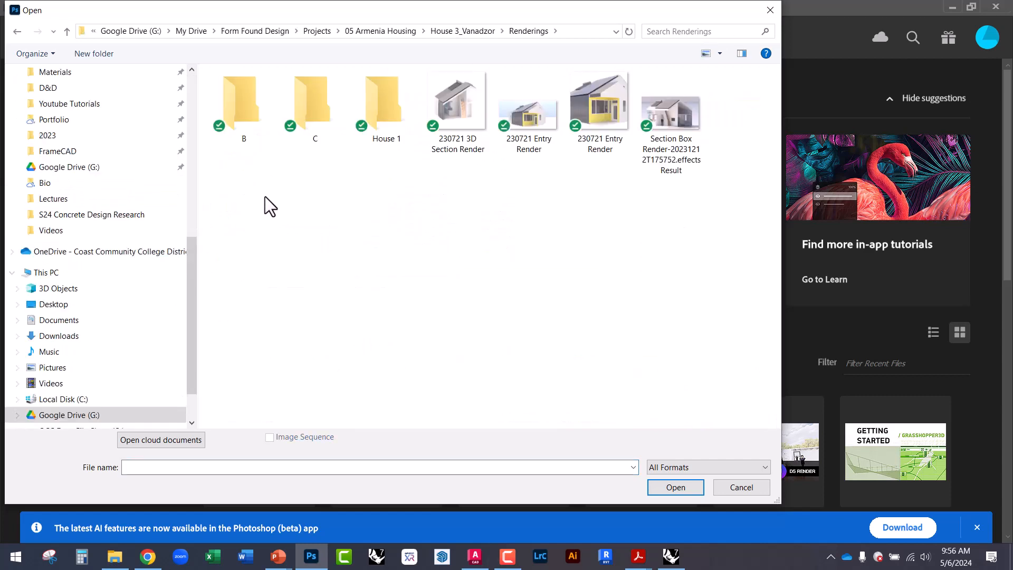
{"action": "double_click", "coordinate": [245, 126]}
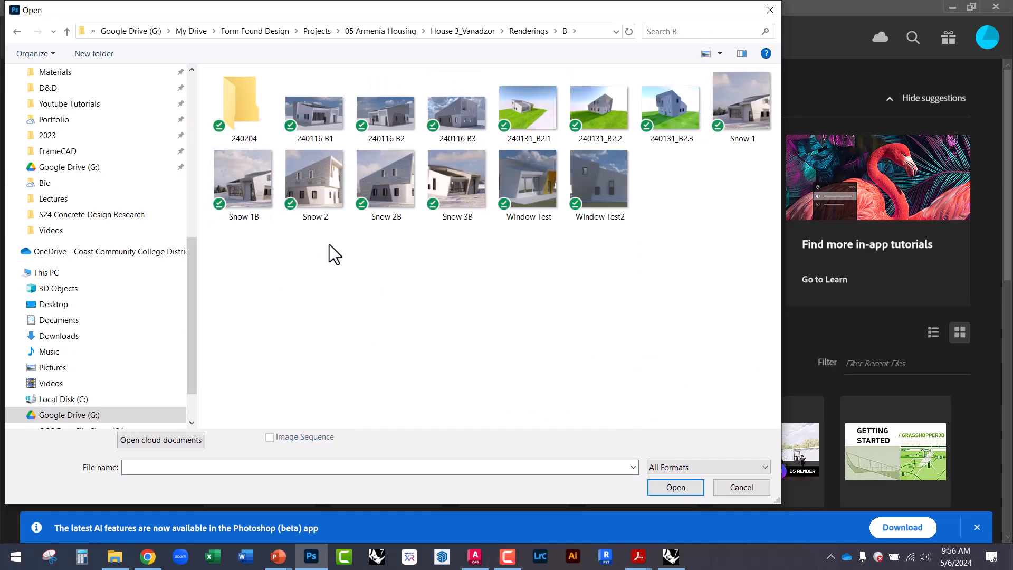
{"action": "double_click", "coordinate": [255, 112]}
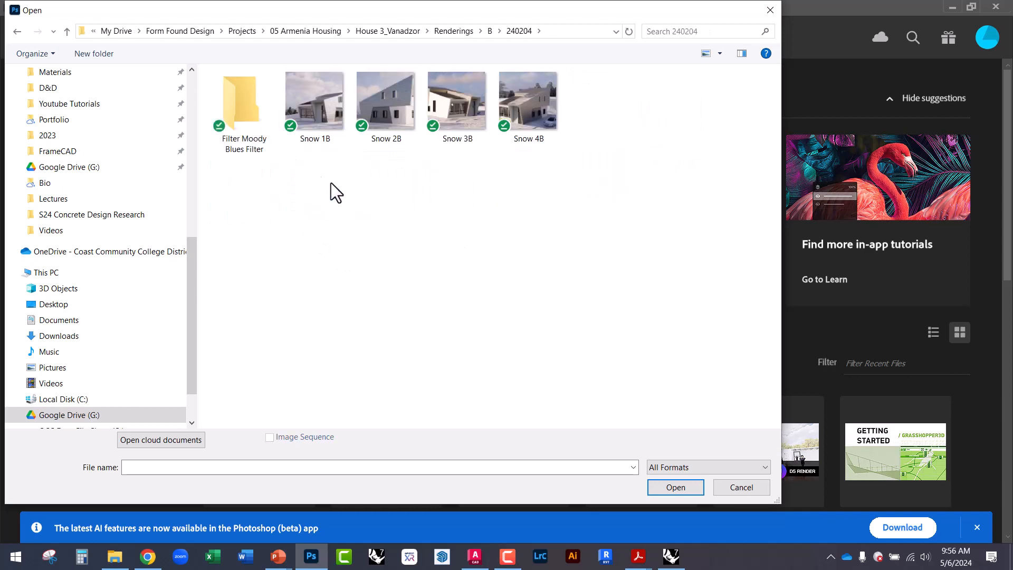
{"action": "double_click", "coordinate": [455, 119]}
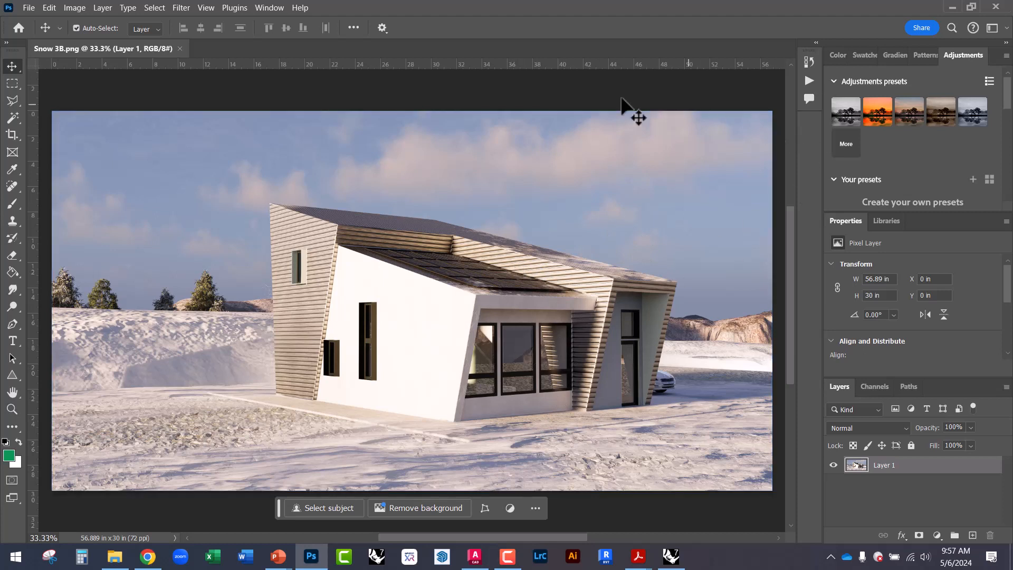
Make a rectangular marquee selection about 5.4 by 8.2 in on the snow beside the parked car
{"action": "left_click_drag", "start_coordinate": [277, 506], "coordinate": [429, 94]}
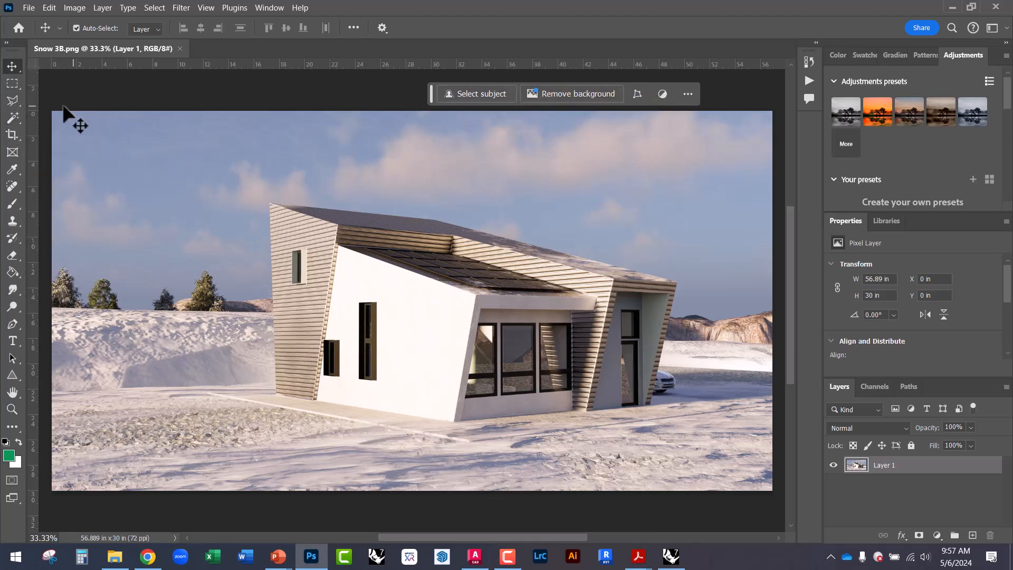
{"action": "left_click", "coordinate": [11, 87]}
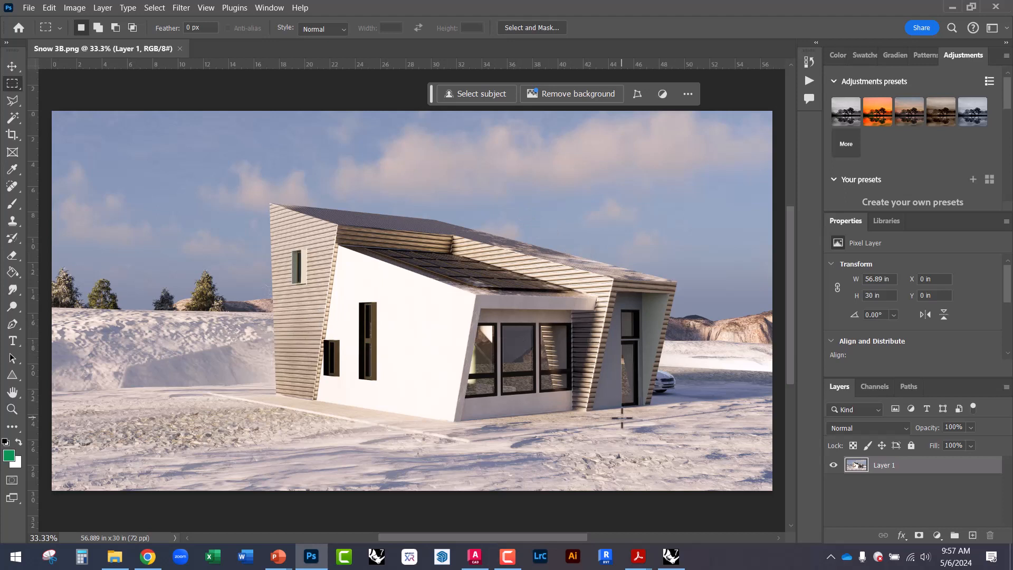
{"action": "left_click_drag", "start_coordinate": [690, 327], "coordinate": [757, 431]}
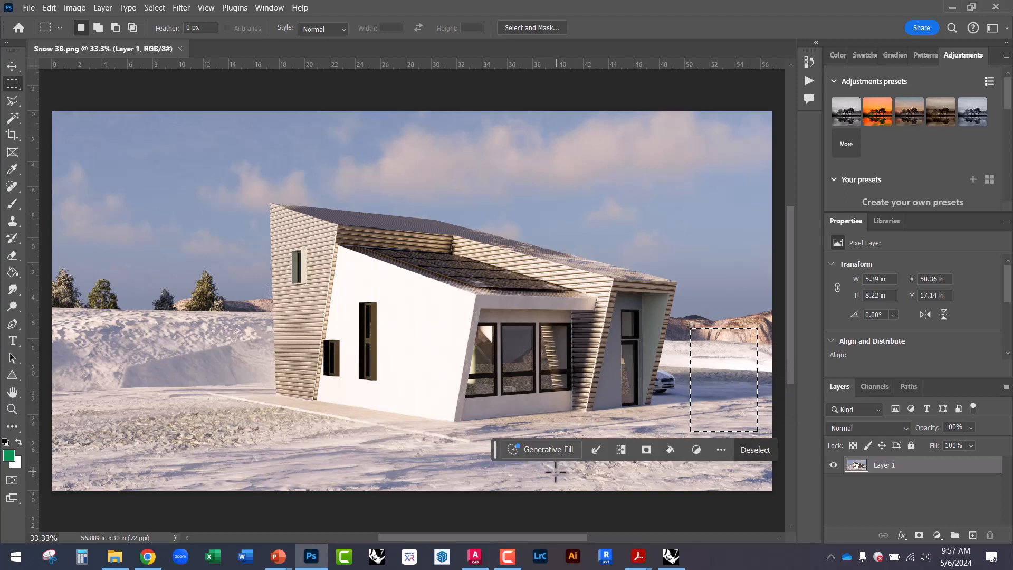
Run Generative Fill on the selected area with the prompt "children playing in snow"
{"action": "left_click", "coordinate": [540, 449]}
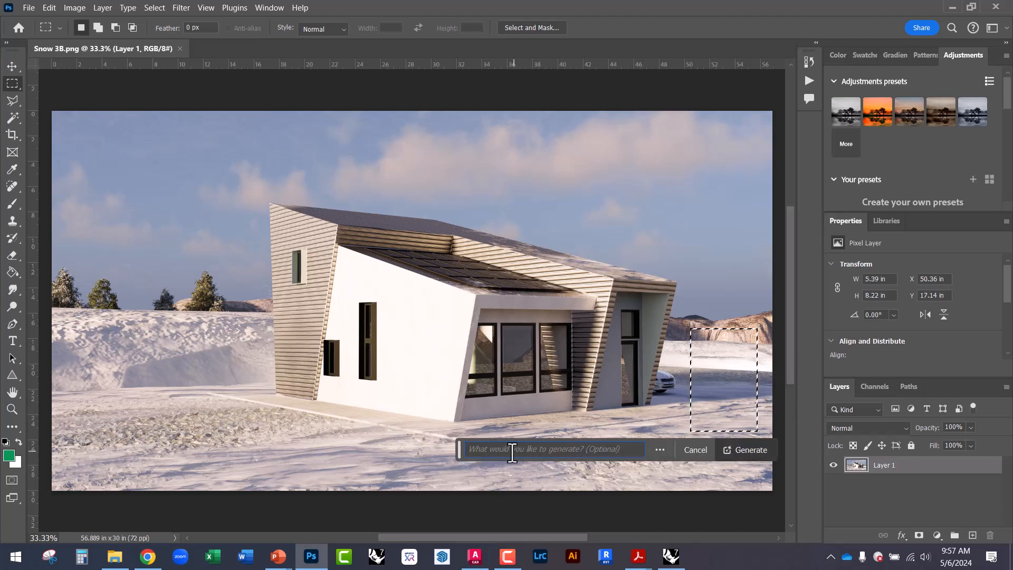
{"action": "left_click_drag", "start_coordinate": [458, 450], "coordinate": [382, 162]}
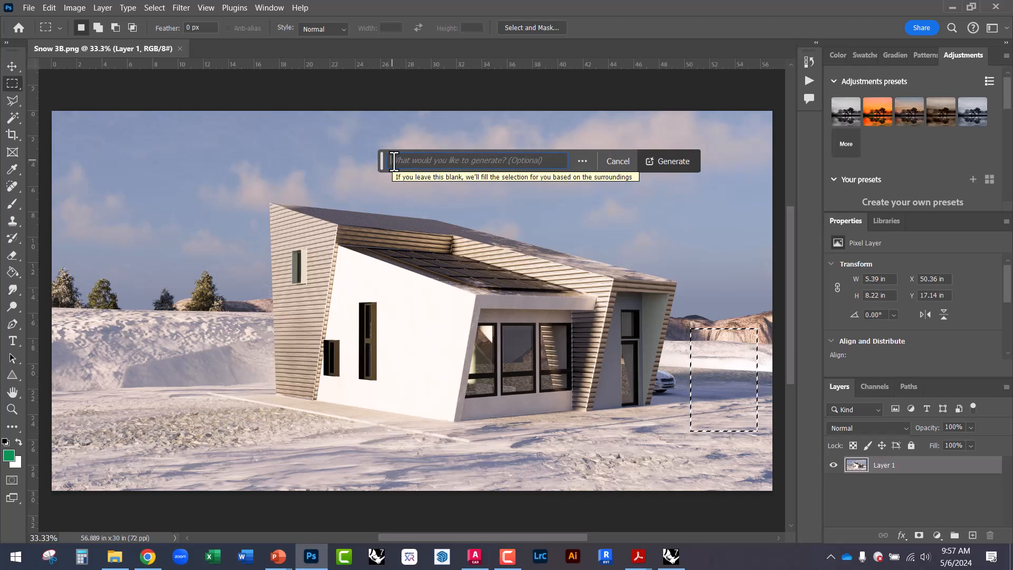
{"action": "type", "text": "children pla"}
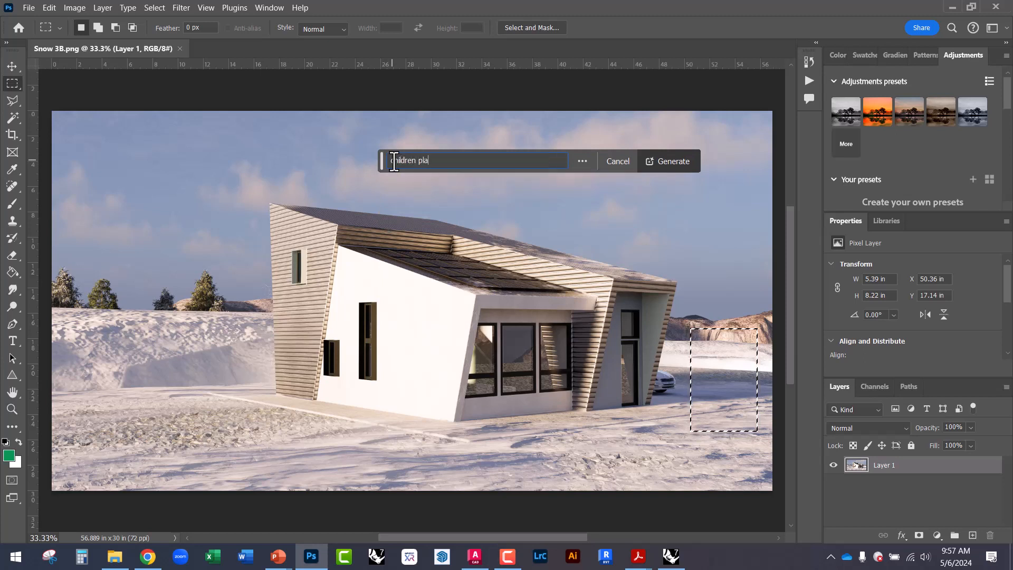
{"action": "type", "text": "ying in snow"}
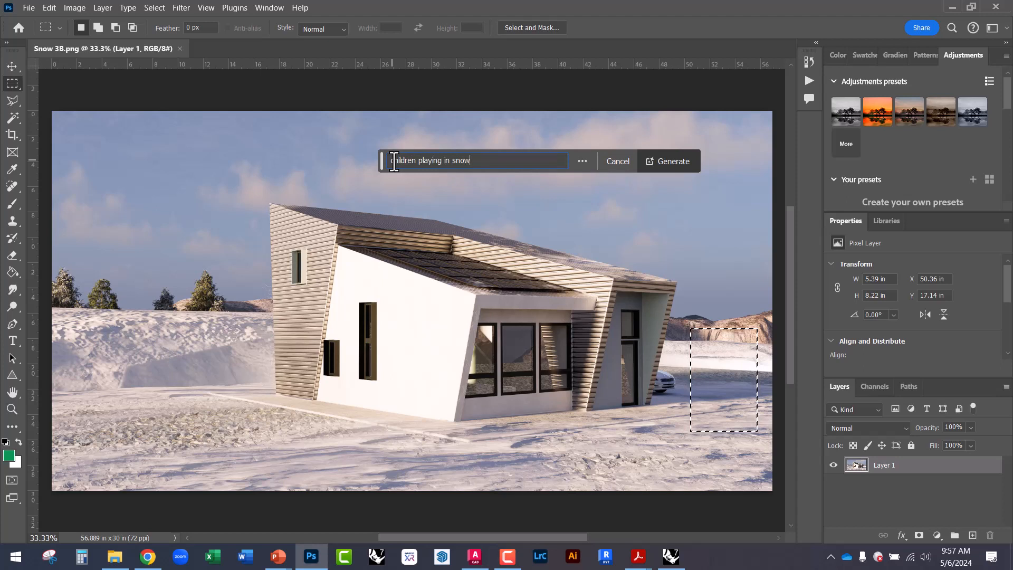
{"action": "key", "text": "Return"}
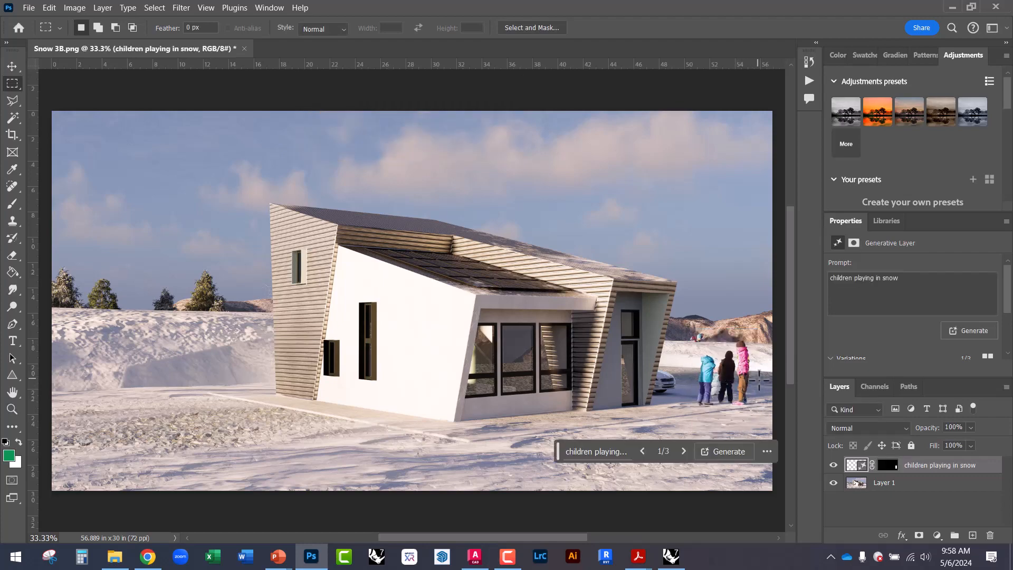
Move the generated children layer over the house entrance with the Move tool, and return it to its original place
{"action": "scroll", "coordinate": [747, 408], "scroll_direction": "up", "scroll_amount": 8}
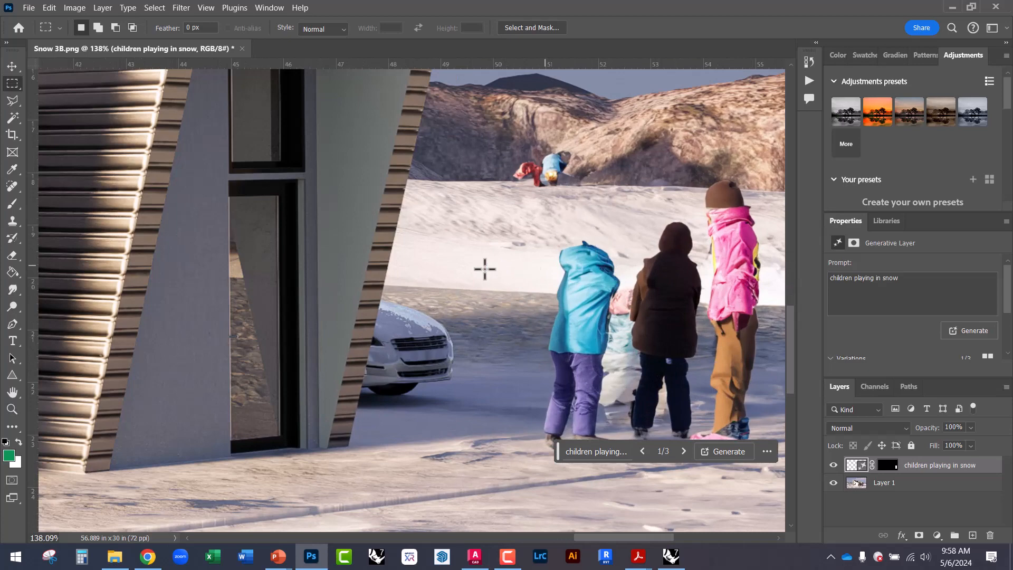
{"action": "scroll", "coordinate": [484, 269], "scroll_direction": "down", "scroll_amount": 2}
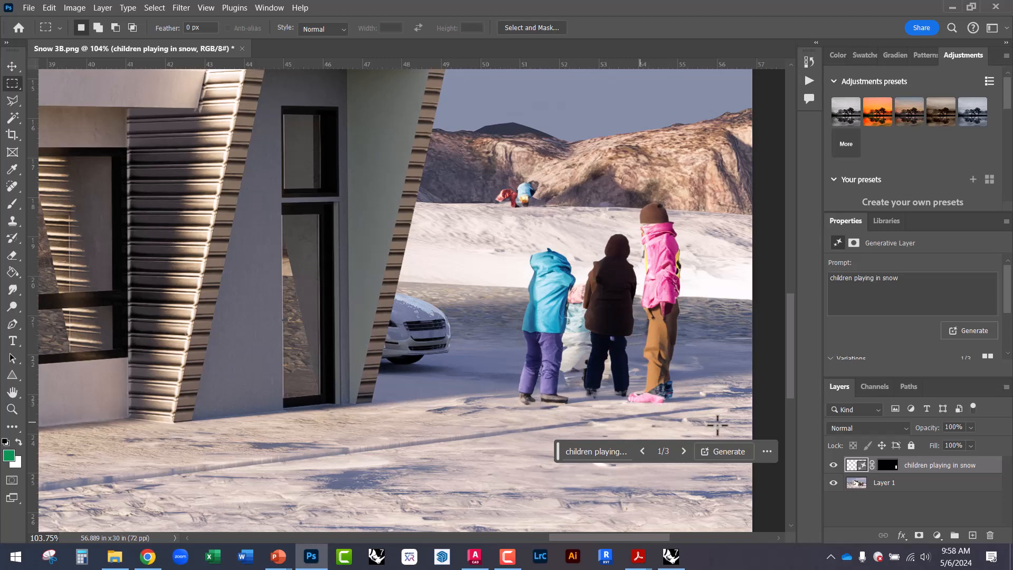
{"action": "left_click", "coordinate": [13, 66]}
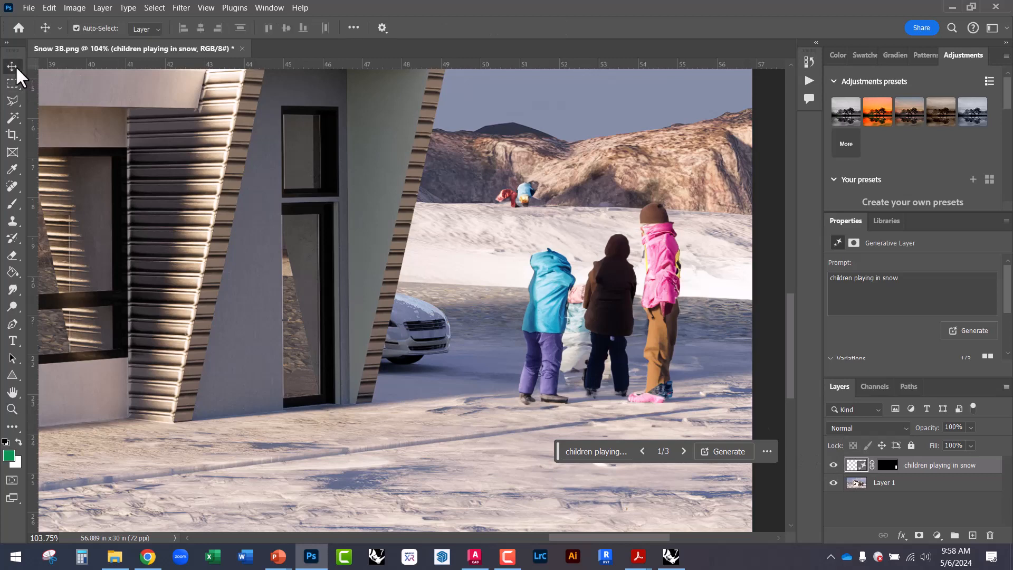
{"action": "left_click_drag", "start_coordinate": [554, 293], "coordinate": [428, 268]}
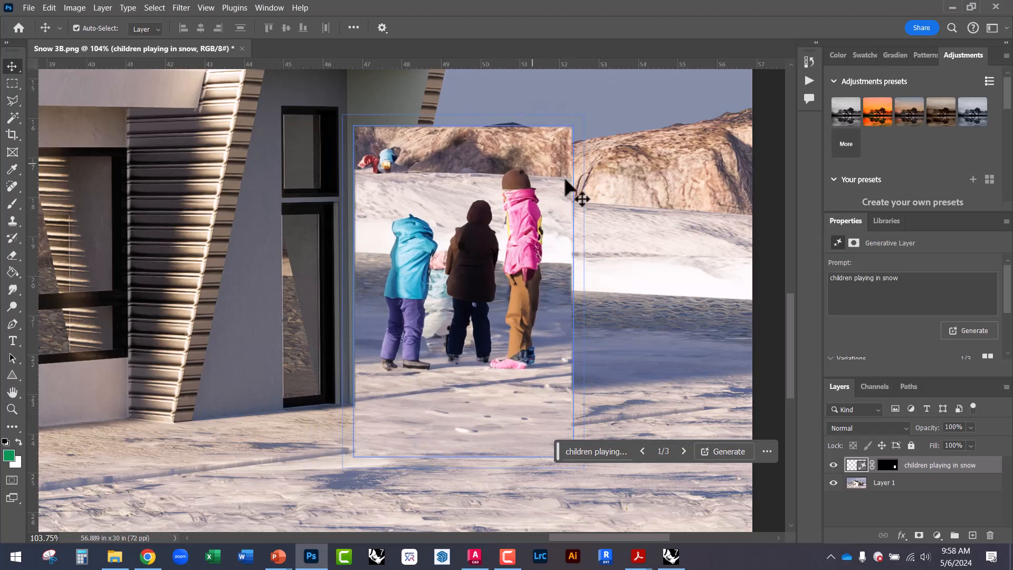
{"action": "left_click", "coordinate": [727, 168]}
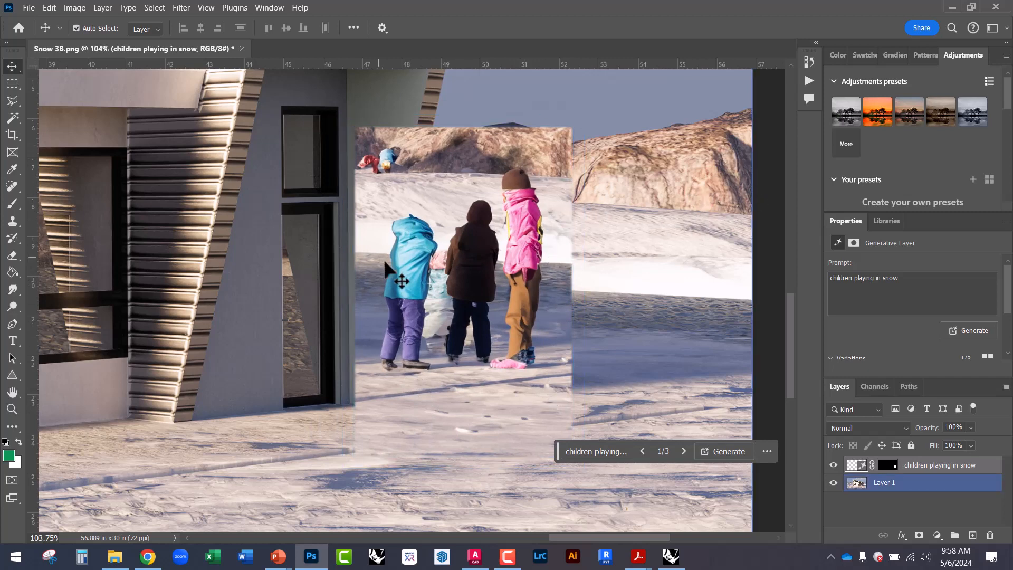
{"action": "left_click", "coordinate": [566, 371]}
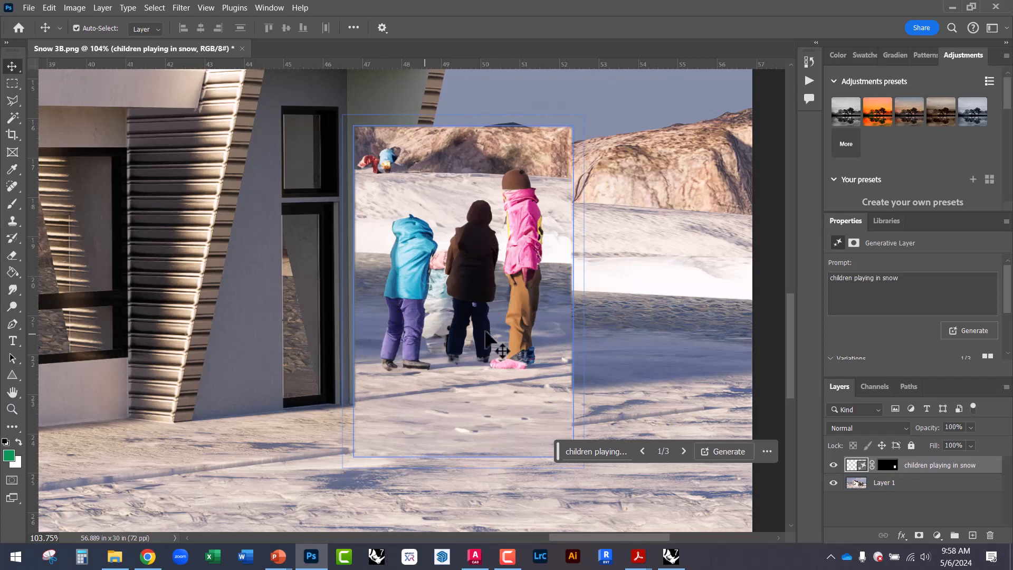
{"action": "left_click_drag", "start_coordinate": [485, 331], "coordinate": [623, 360]}
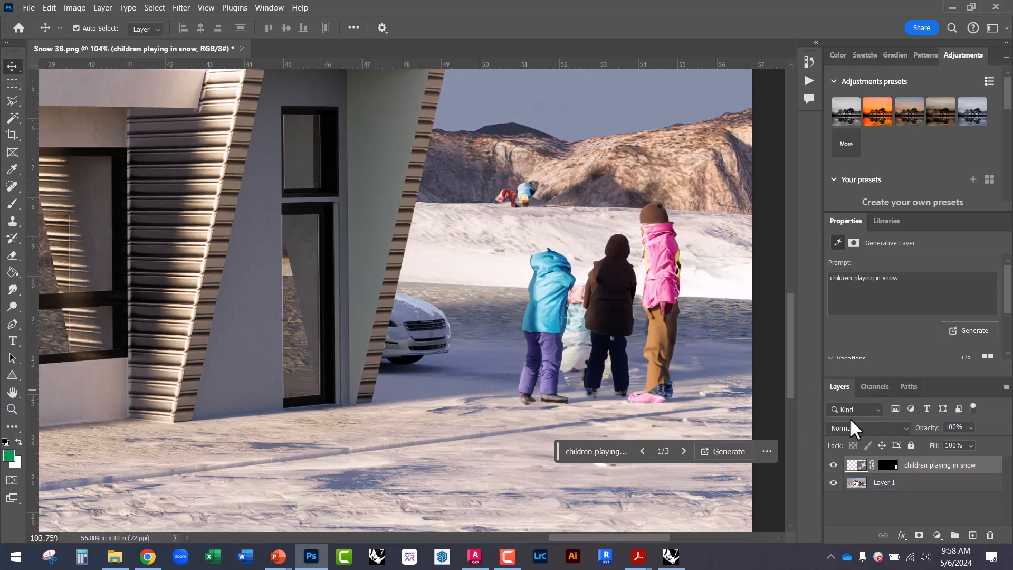
Paint black on the generative layer's mask with a 72 px soft round brush to hide the small figures on the distant snowbank
{"action": "left_click", "coordinate": [887, 465]}
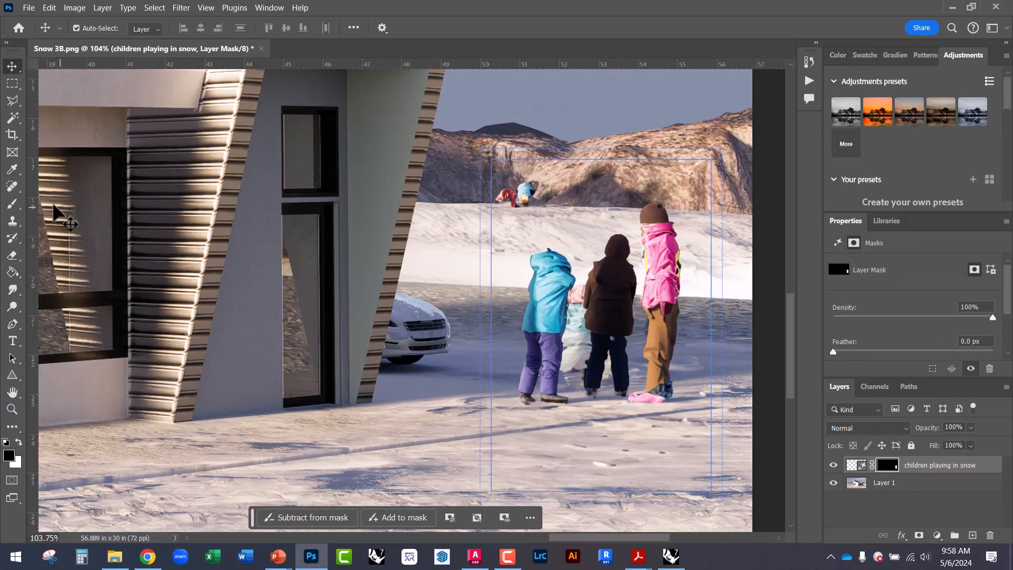
{"action": "left_click", "coordinate": [14, 205]}
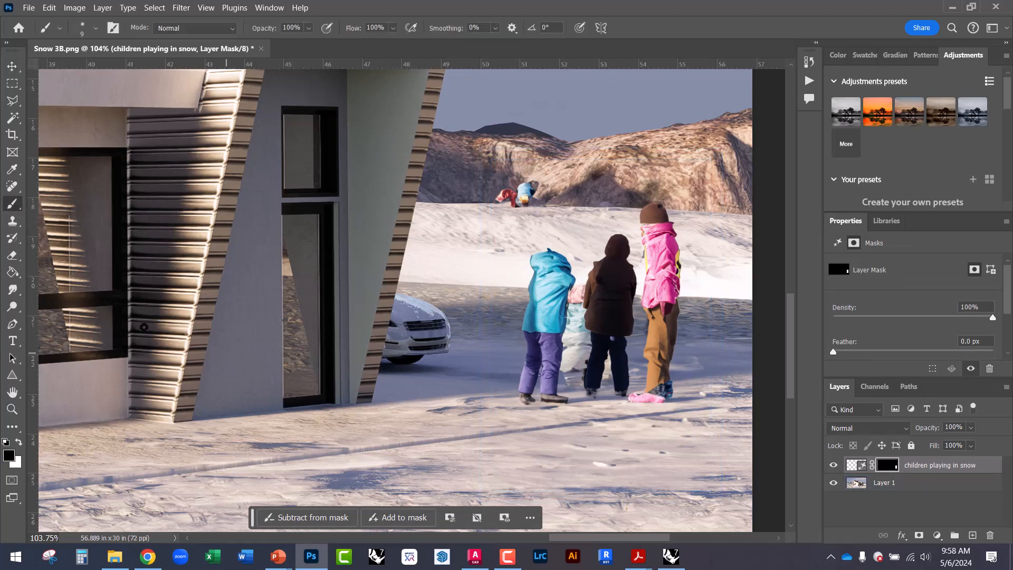
{"action": "left_click", "coordinate": [96, 28]}
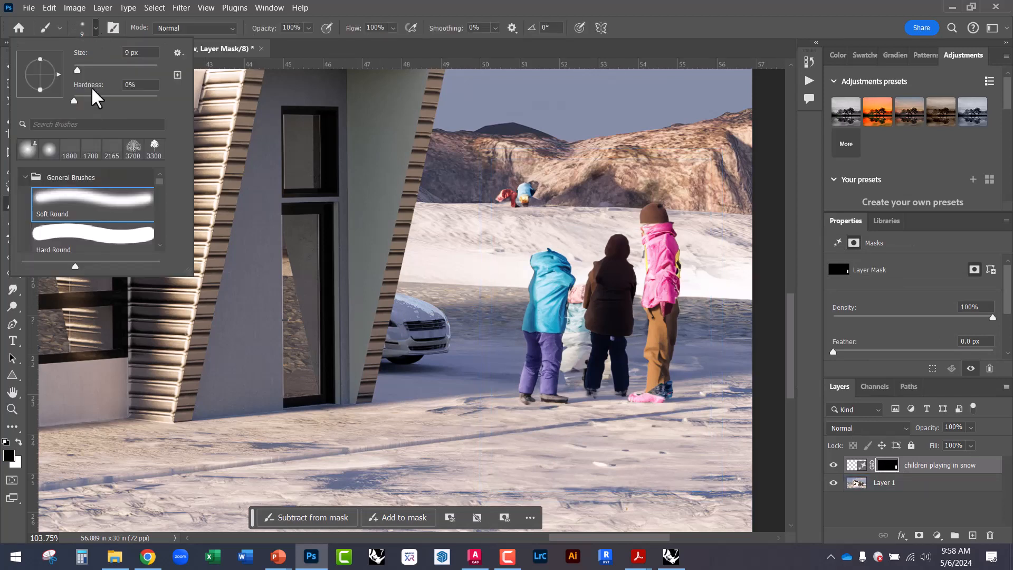
{"action": "left_click_drag", "start_coordinate": [88, 70], "coordinate": [104, 71]}
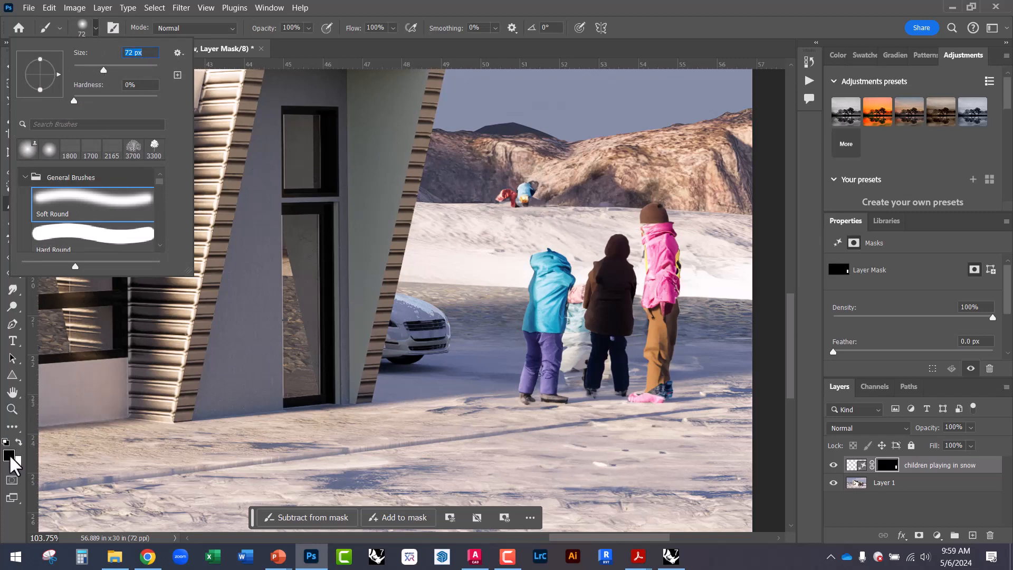
{"action": "left_click", "coordinate": [501, 192]}
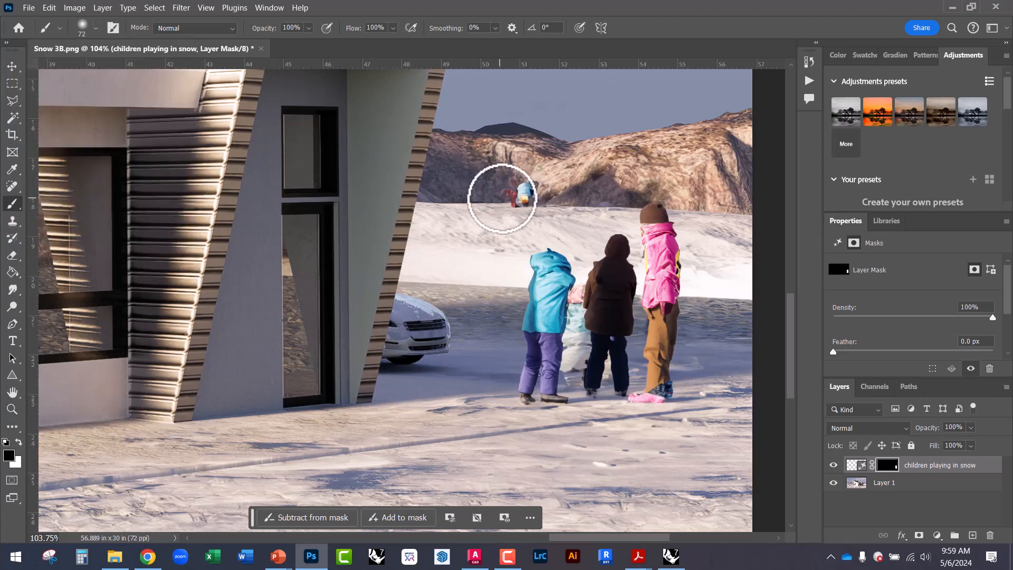
{"action": "mouse_move", "coordinate": [504, 190]}
{"action": "left_mouse_down"}
{"action": "mouse_move", "coordinate": [526, 183]}
{"action": "mouse_move", "coordinate": [514, 193]}
{"action": "mouse_move", "coordinate": [544, 186]}
{"action": "mouse_move", "coordinate": [512, 200]}
{"action": "mouse_move", "coordinate": [530, 179]}
{"action": "mouse_move", "coordinate": [572, 173]}
{"action": "mouse_move", "coordinate": [528, 187]}
{"action": "mouse_move", "coordinate": [564, 187]}
{"action": "mouse_move", "coordinate": [602, 165]}
{"action": "mouse_move", "coordinate": [571, 190]}
{"action": "left_mouse_up"}
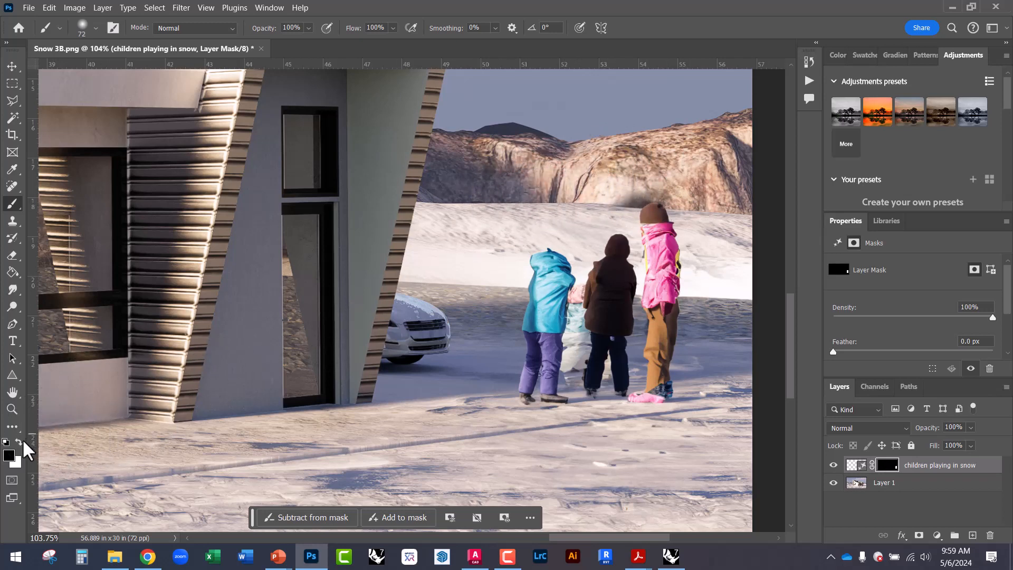
Restore the small distant figures by painting white on the layer mask, and hide them again with black
{"action": "left_click", "coordinate": [533, 192]}
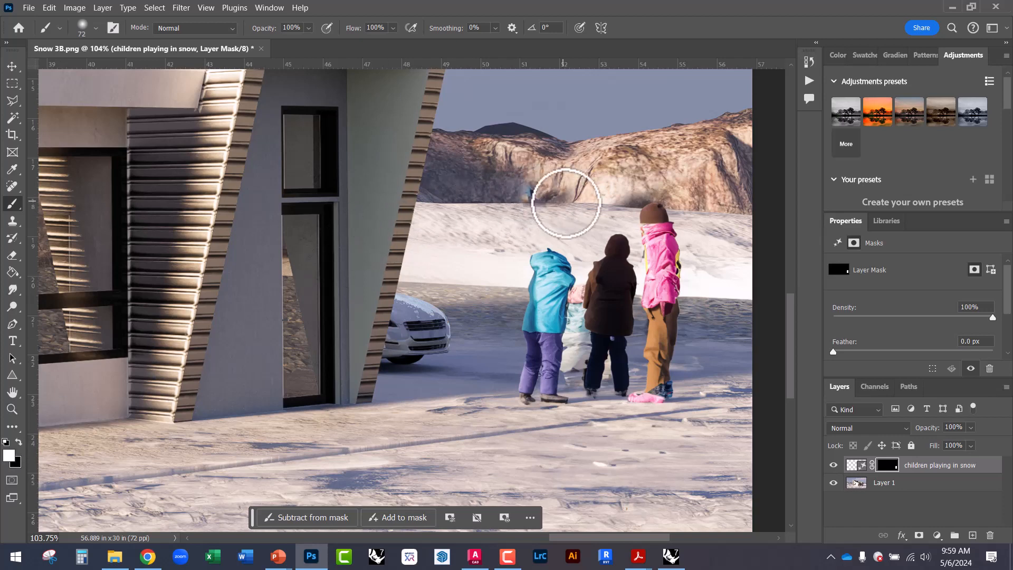
{"action": "mouse_move", "coordinate": [504, 191]}
{"action": "left_mouse_down"}
{"action": "mouse_move", "coordinate": [525, 199]}
{"action": "mouse_move", "coordinate": [482, 212]}
{"action": "mouse_move", "coordinate": [525, 219]}
{"action": "mouse_move", "coordinate": [580, 203]}
{"action": "mouse_move", "coordinate": [586, 167]}
{"action": "mouse_move", "coordinate": [506, 191]}
{"action": "mouse_move", "coordinate": [570, 180]}
{"action": "mouse_move", "coordinate": [603, 190]}
{"action": "mouse_move", "coordinate": [631, 176]}
{"action": "mouse_move", "coordinate": [601, 205]}
{"action": "mouse_move", "coordinate": [496, 223]}
{"action": "mouse_move", "coordinate": [499, 193]}
{"action": "mouse_move", "coordinate": [483, 195]}
{"action": "mouse_move", "coordinate": [530, 195]}
{"action": "left_mouse_up"}
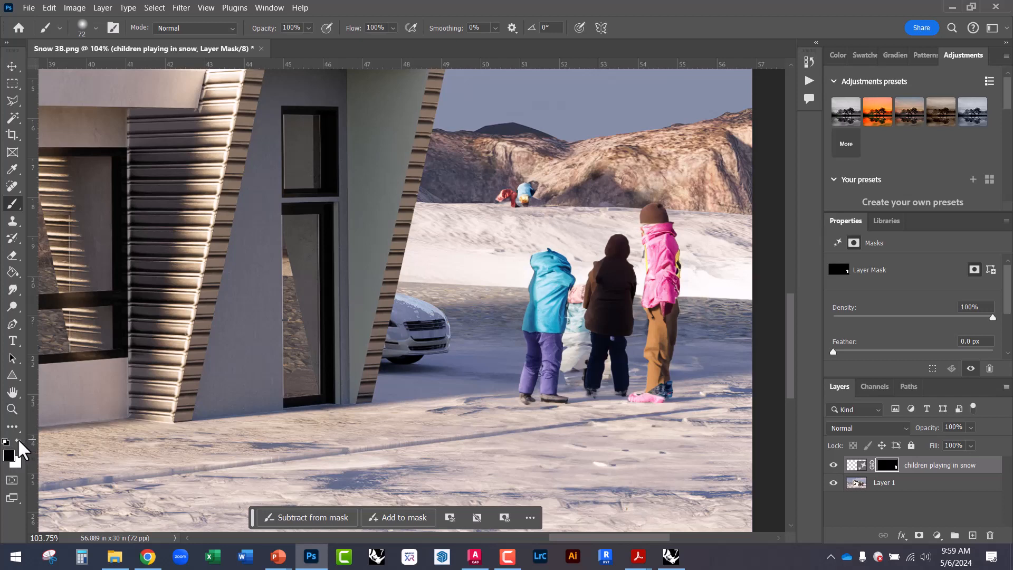
{"action": "mouse_move", "coordinate": [487, 203]}
{"action": "left_mouse_down"}
{"action": "mouse_move", "coordinate": [561, 192]}
{"action": "mouse_move", "coordinate": [503, 181]}
{"action": "mouse_move", "coordinate": [544, 170]}
{"action": "left_mouse_up"}
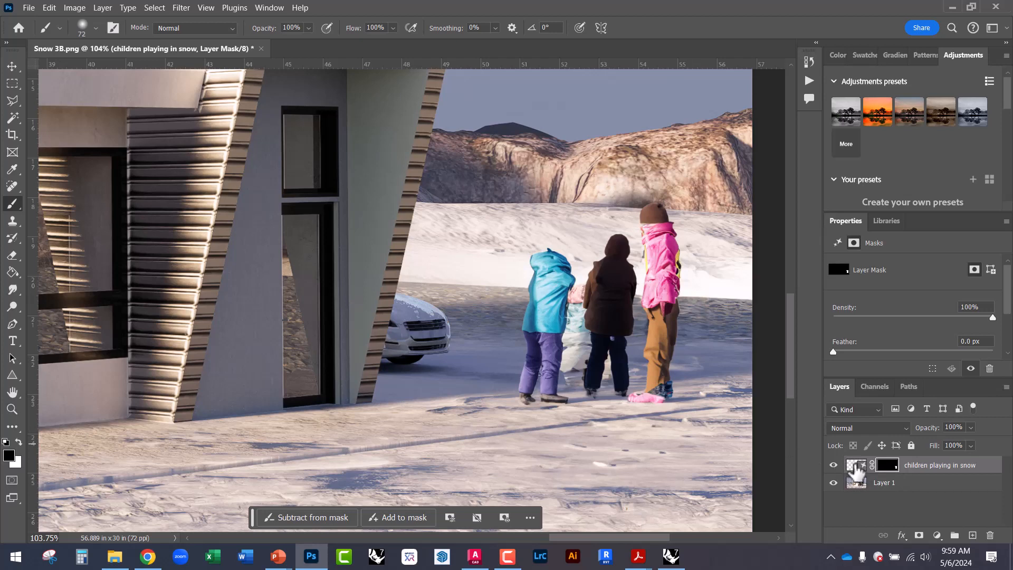
Try a green brush stroke across the hills with the generative layer's image instead of its mask active, and undo it
{"action": "left_click", "coordinate": [856, 466]}
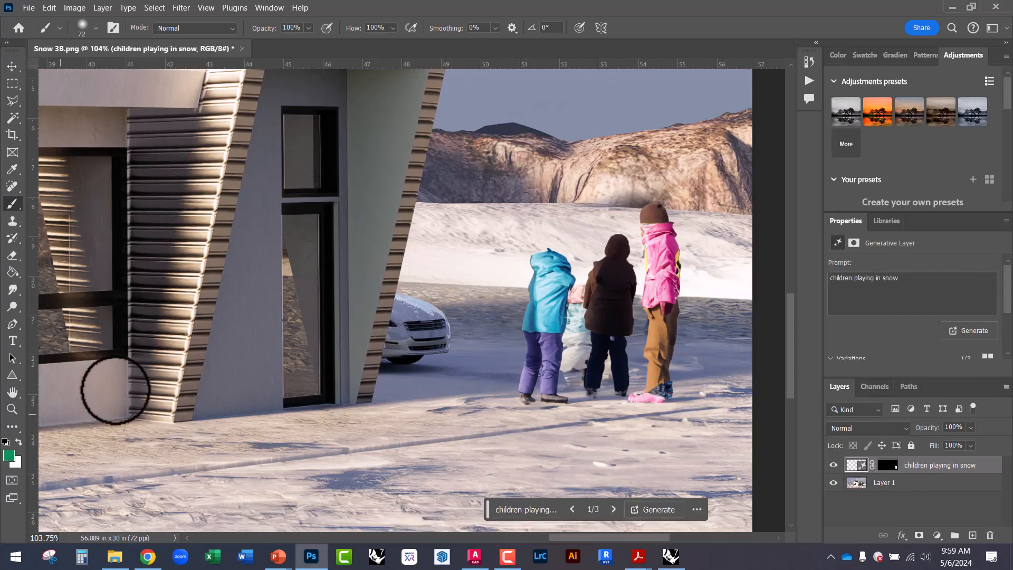
{"action": "left_click_drag", "start_coordinate": [469, 248], "coordinate": [624, 133]}
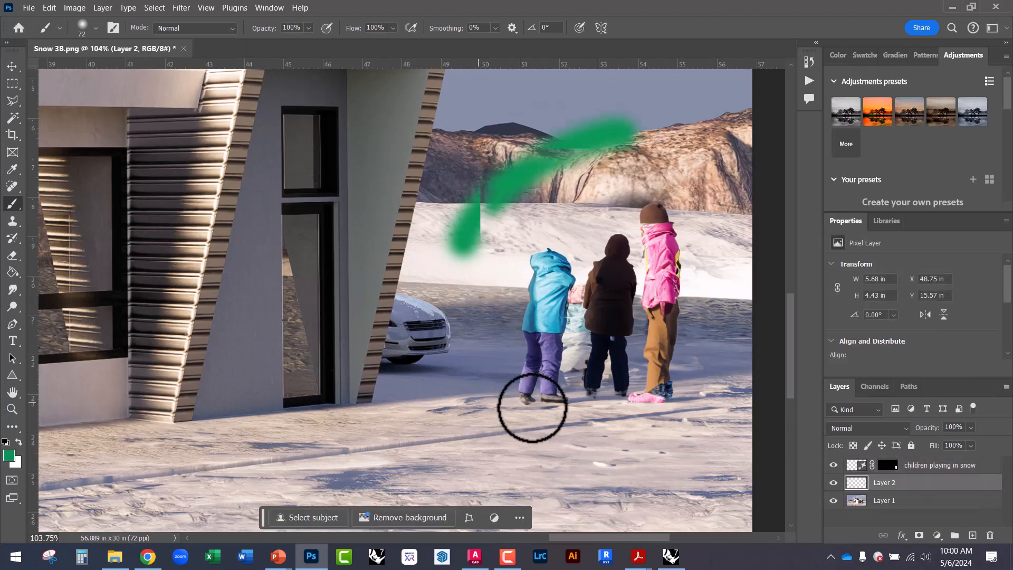
{"action": "key", "text": "ctrl+z"}
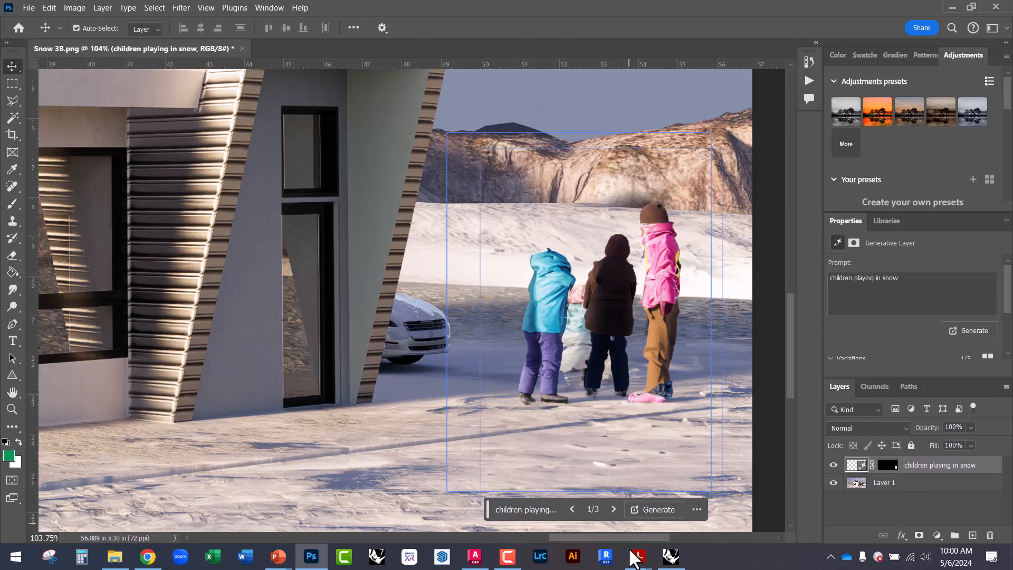
Switch the children playing in snow layer to its third generated variation
{"action": "left_click", "coordinate": [614, 509]}
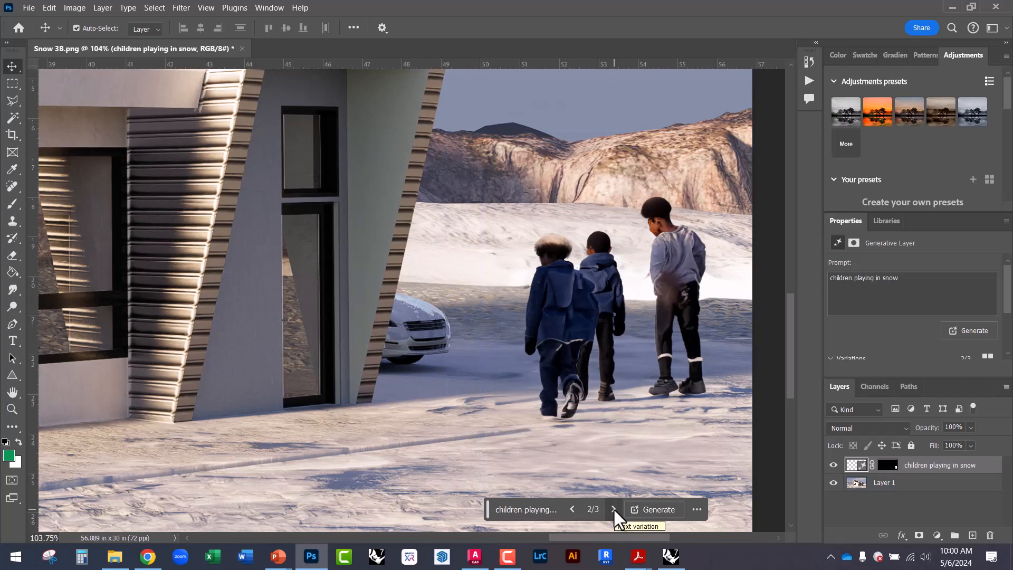
{"action": "left_click", "coordinate": [614, 509]}
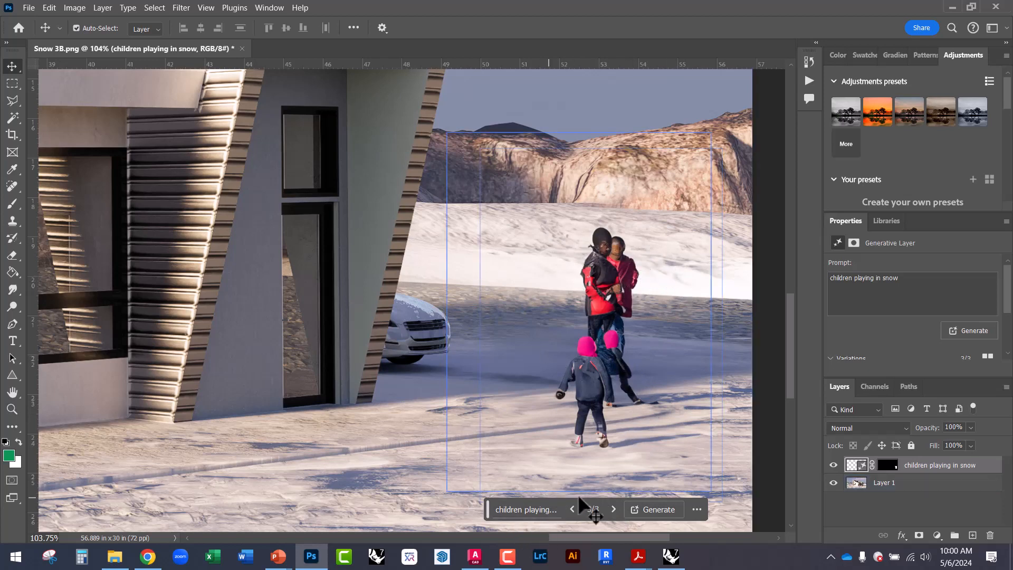
Generate more variations for the children playing in snow layer, compare the first three, and return to the first one
{"action": "left_click", "coordinate": [647, 510]}
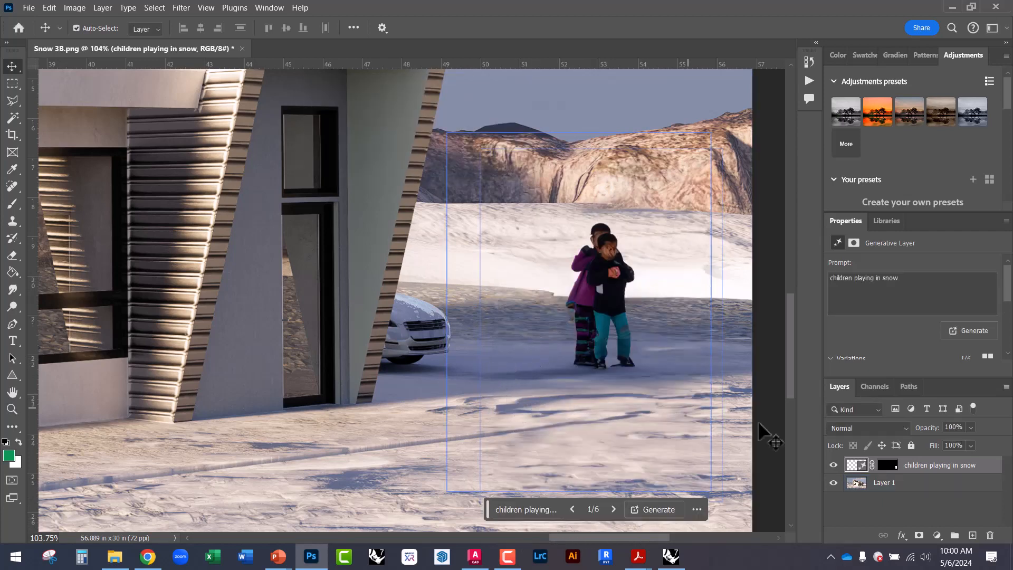
{"action": "left_click", "coordinate": [614, 510]}
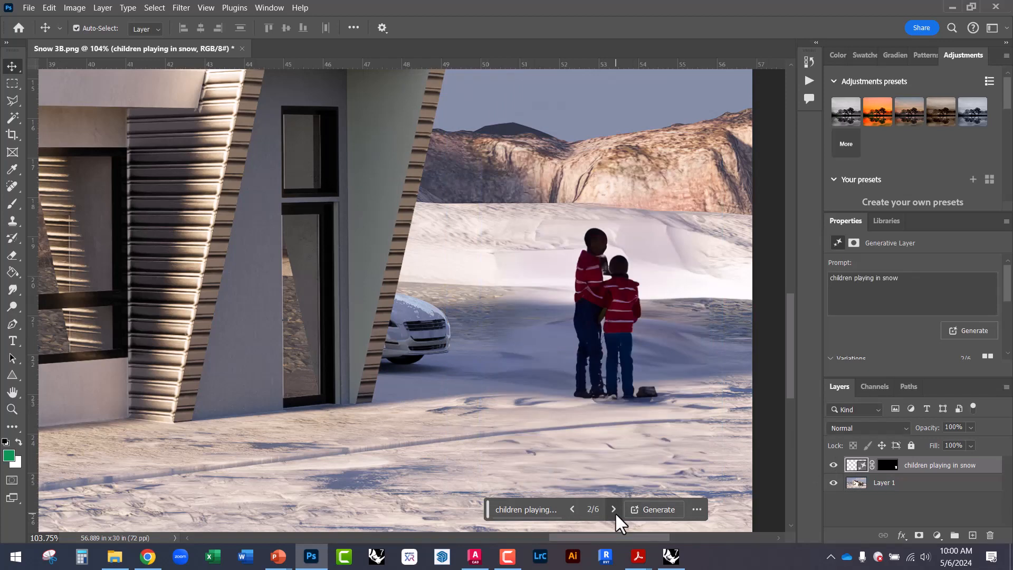
{"action": "left_click", "coordinate": [614, 510]}
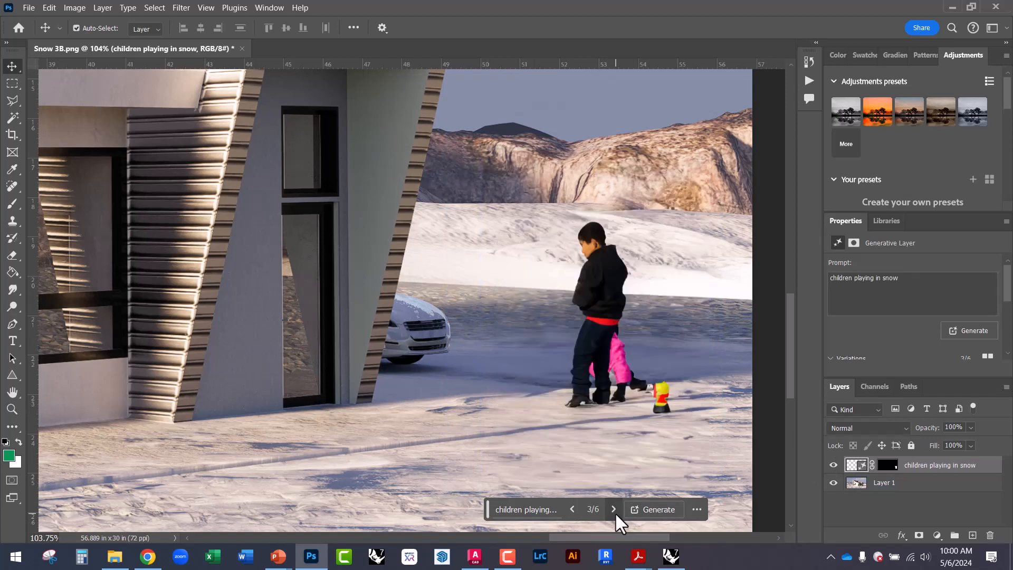
{"action": "left_click", "coordinate": [572, 509]}
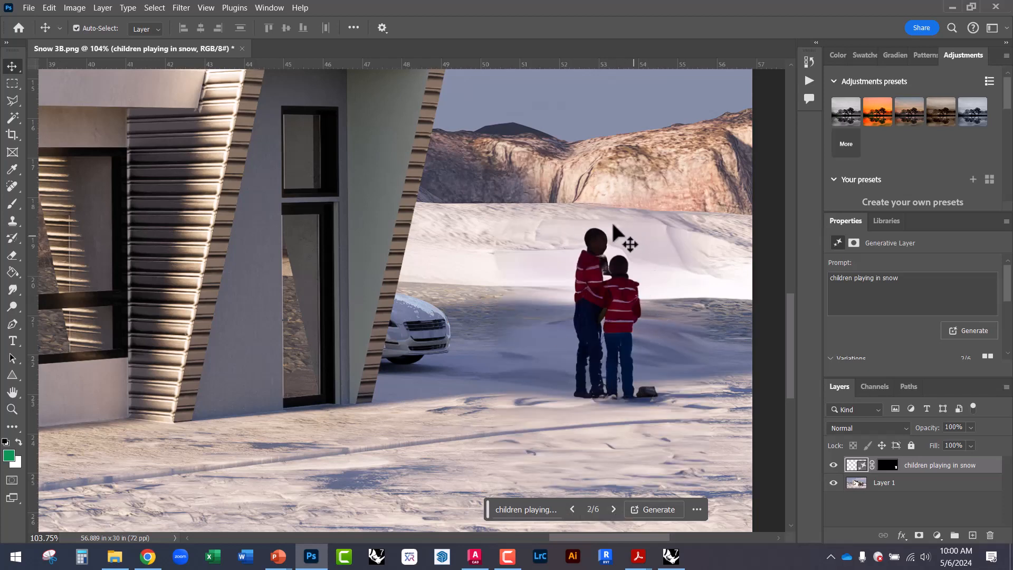
{"action": "left_click", "coordinate": [326, 287]}
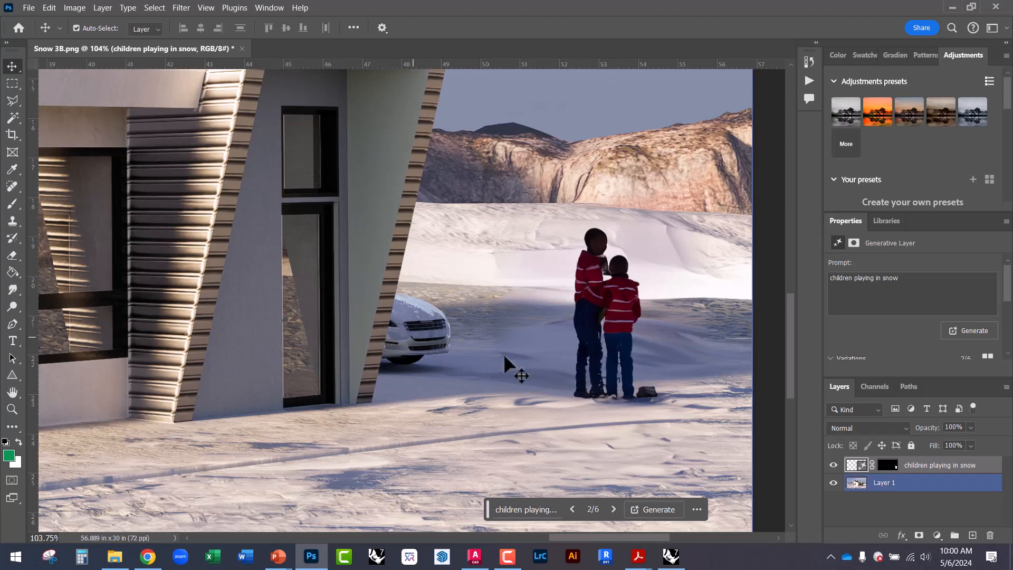
{"action": "left_click", "coordinate": [572, 508]}
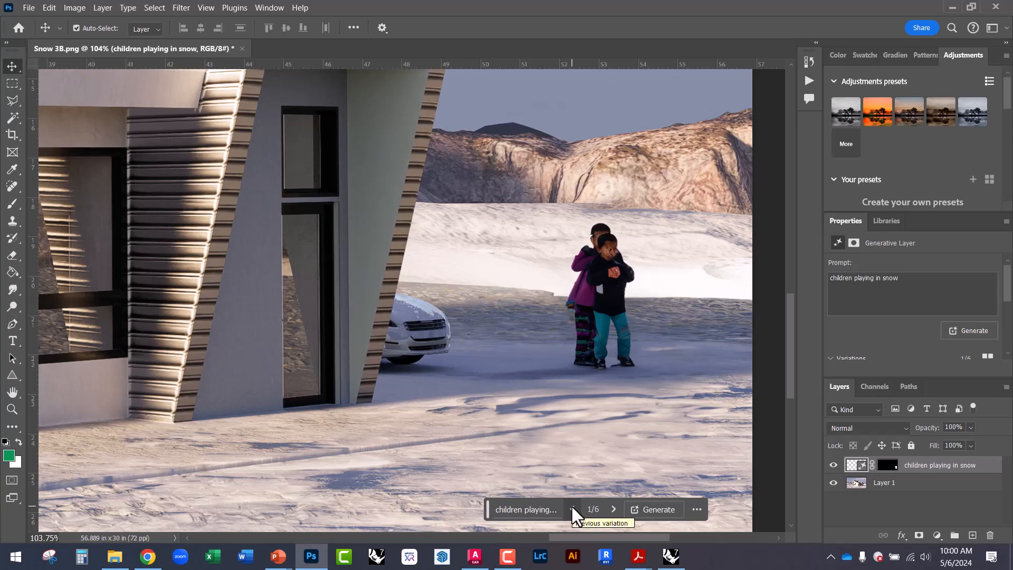
Generate another set of variations from the same prompt and switch the layer to its fourth variation
{"action": "left_click", "coordinate": [637, 511]}
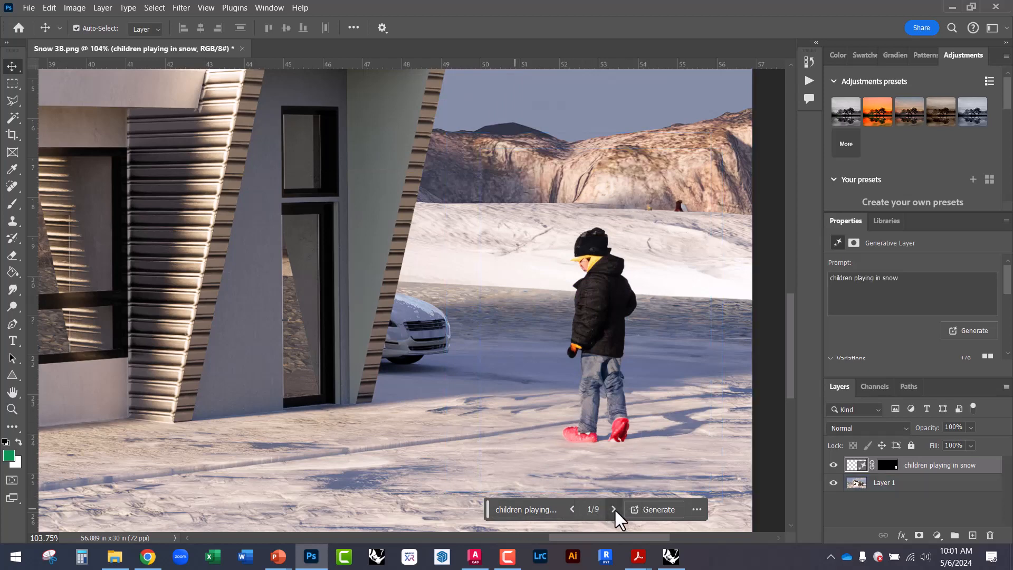
{"action": "left_click", "coordinate": [614, 507]}
{"action": "left_click", "coordinate": [614, 508]}
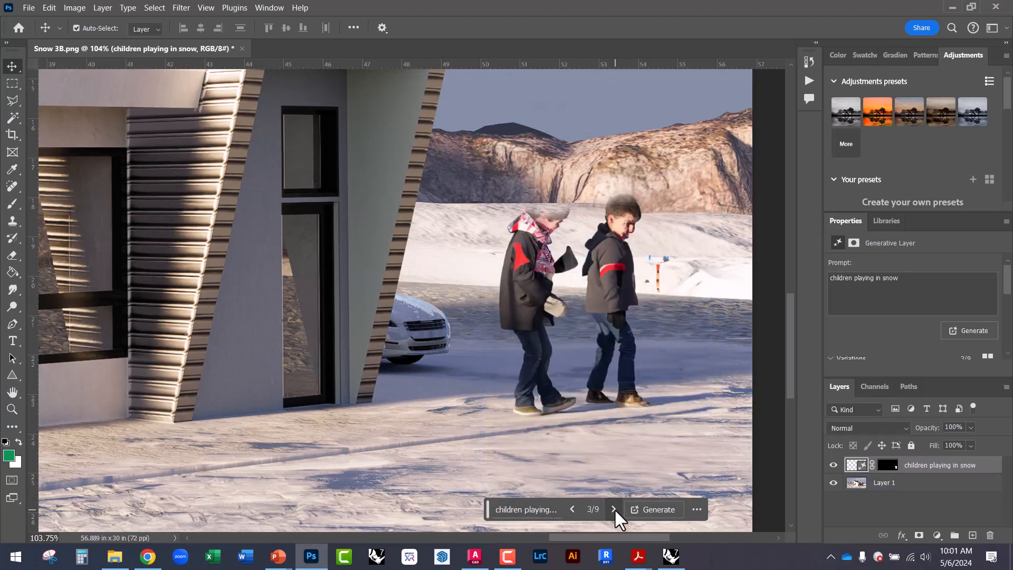
{"action": "left_click", "coordinate": [614, 507]}
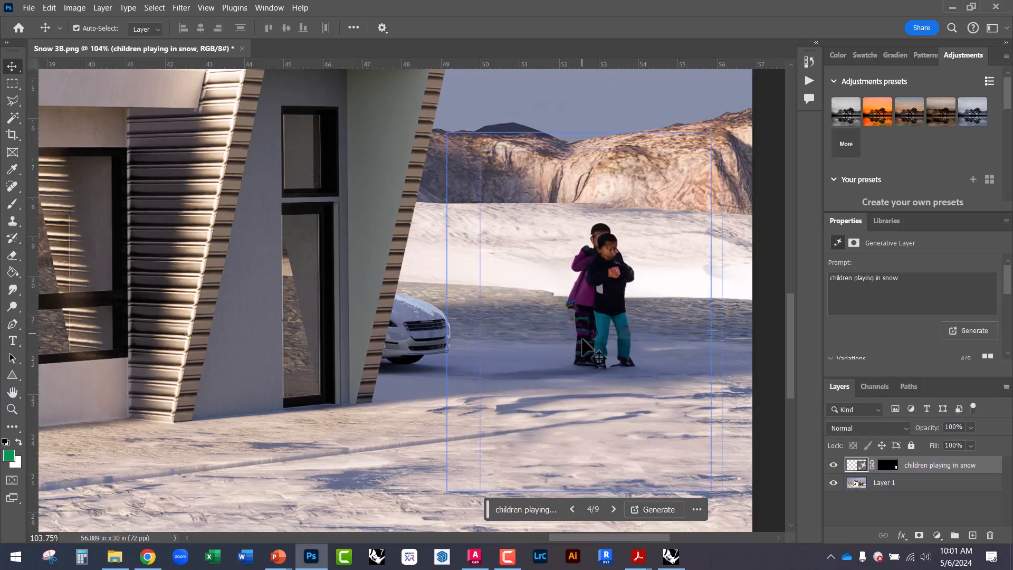
Select both children with the Object Selection tool, including the one in purple standing behind
{"action": "left_click", "coordinate": [14, 111]}
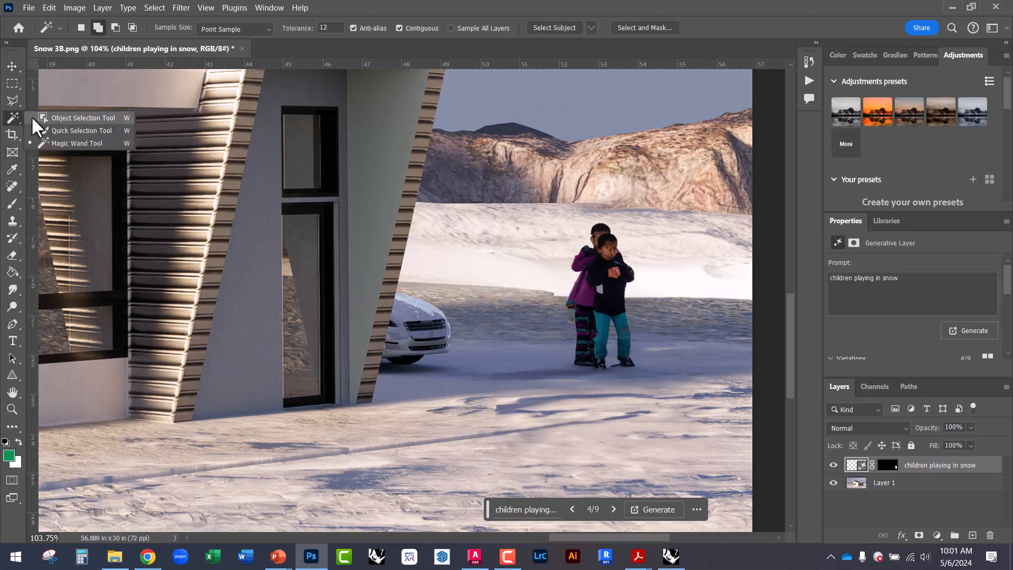
{"action": "left_click", "coordinate": [44, 121]}
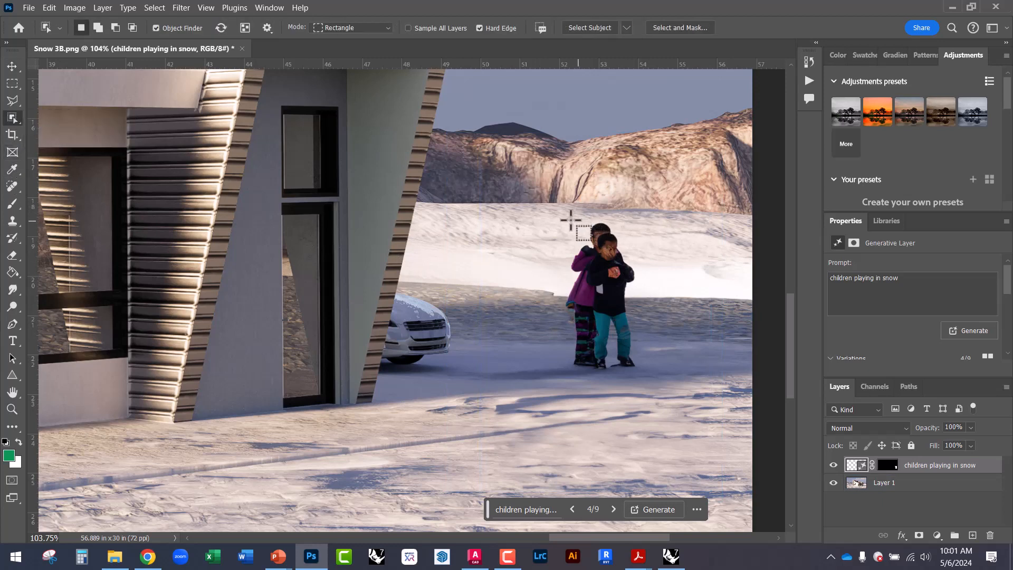
{"action": "left_click_drag", "start_coordinate": [560, 219], "coordinate": [644, 376]}
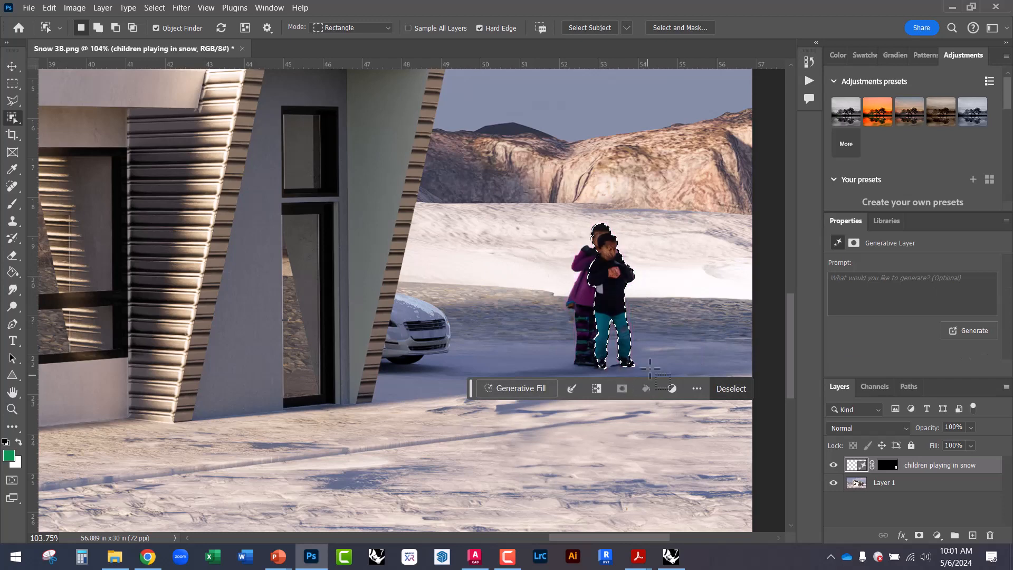
{"action": "left_click", "coordinate": [586, 299]}
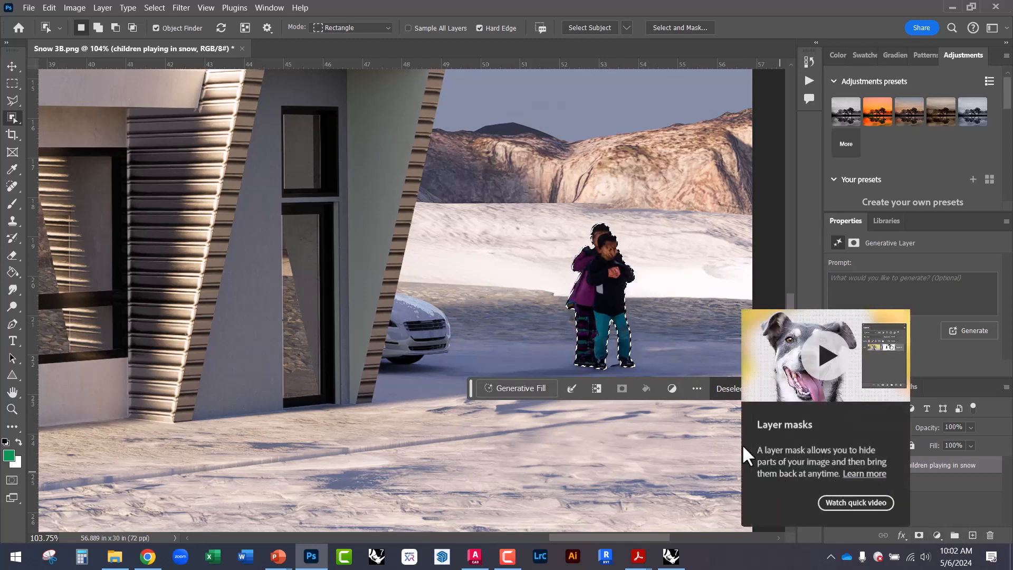
Try adding a second mask to the generative layer and moving the children, and undo it
{"action": "left_click", "coordinate": [918, 534]}
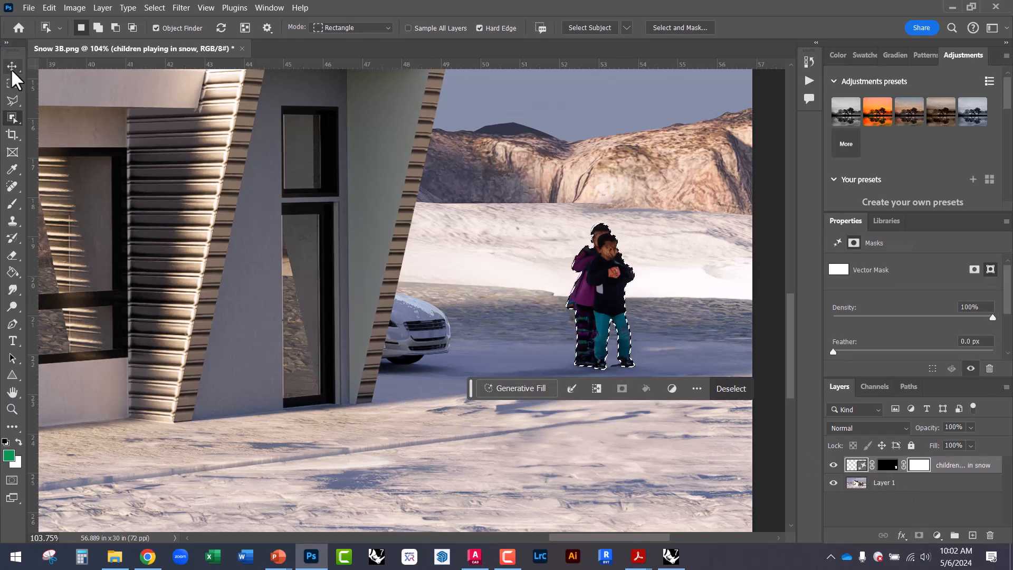
{"action": "key", "text": "v"}
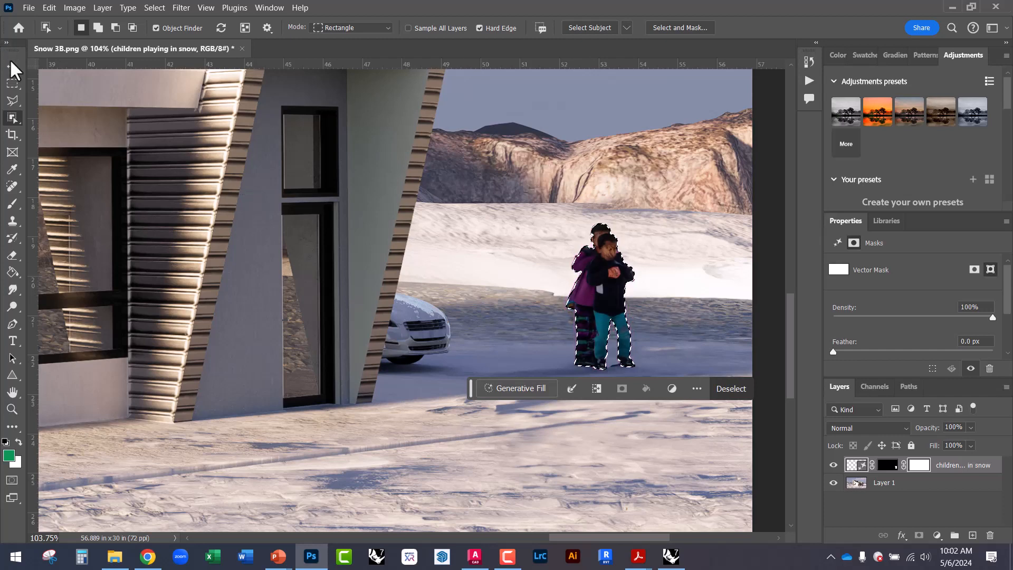
{"action": "left_click_drag", "start_coordinate": [597, 297], "coordinate": [554, 301]}
{"action": "key", "text": "ctrl+z"}
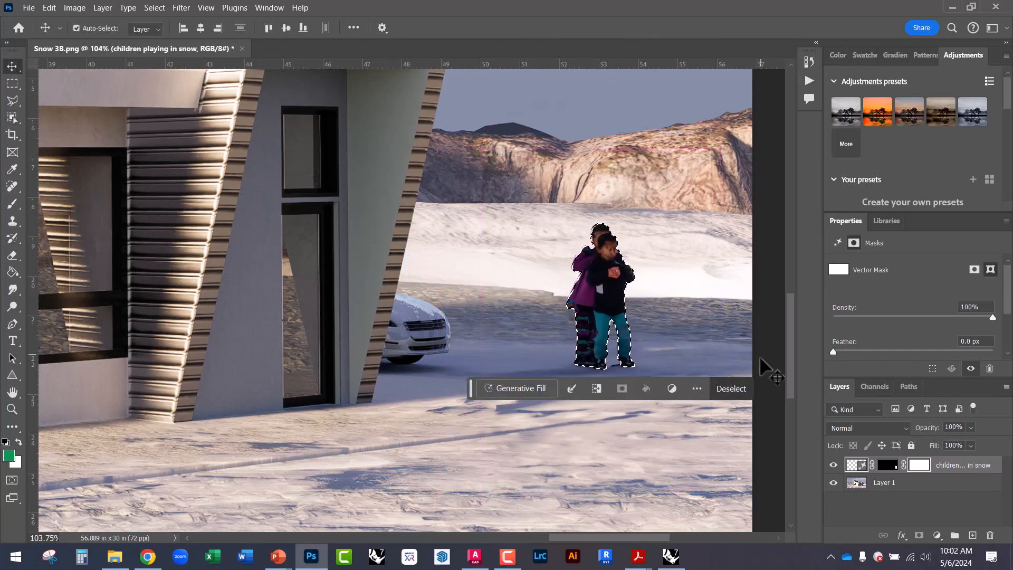
{"action": "key", "text": "ctrl+z"}
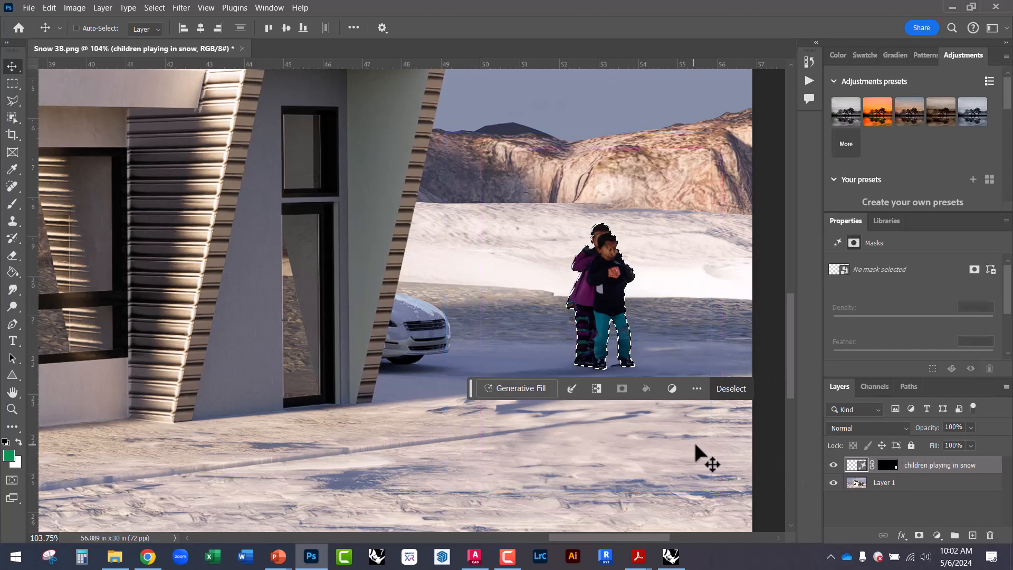
Delete the generative layer's existing mask and create a new layer mask from the selection of the two children
{"action": "left_click", "coordinate": [888, 468]}
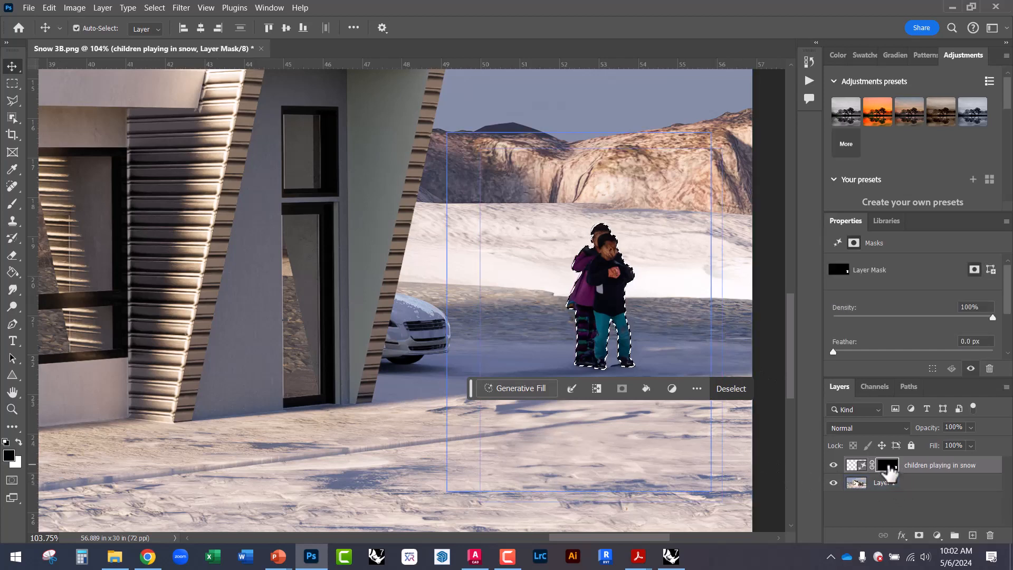
{"action": "left_click_drag", "start_coordinate": [989, 539], "coordinate": [989, 539]}
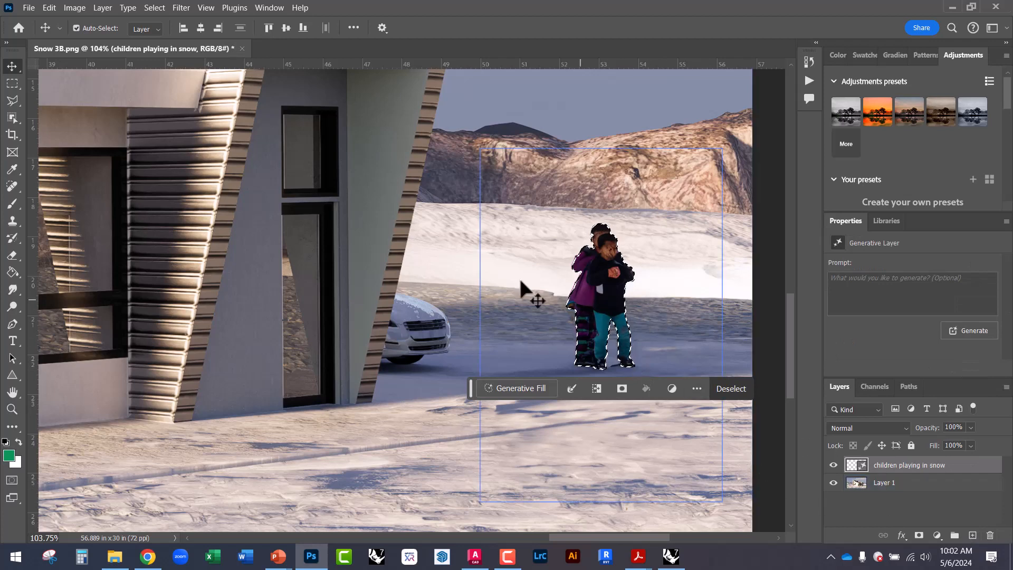
{"action": "left_click", "coordinate": [918, 535]}
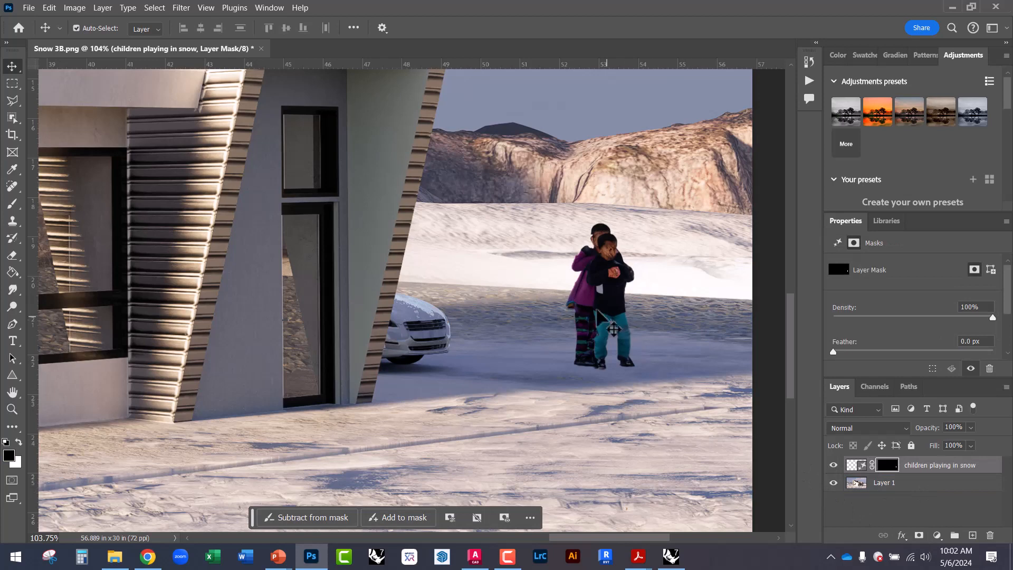
{"action": "left_click", "coordinate": [552, 305]}
{"action": "left_click_drag", "start_coordinate": [604, 311], "coordinate": [636, 346]}
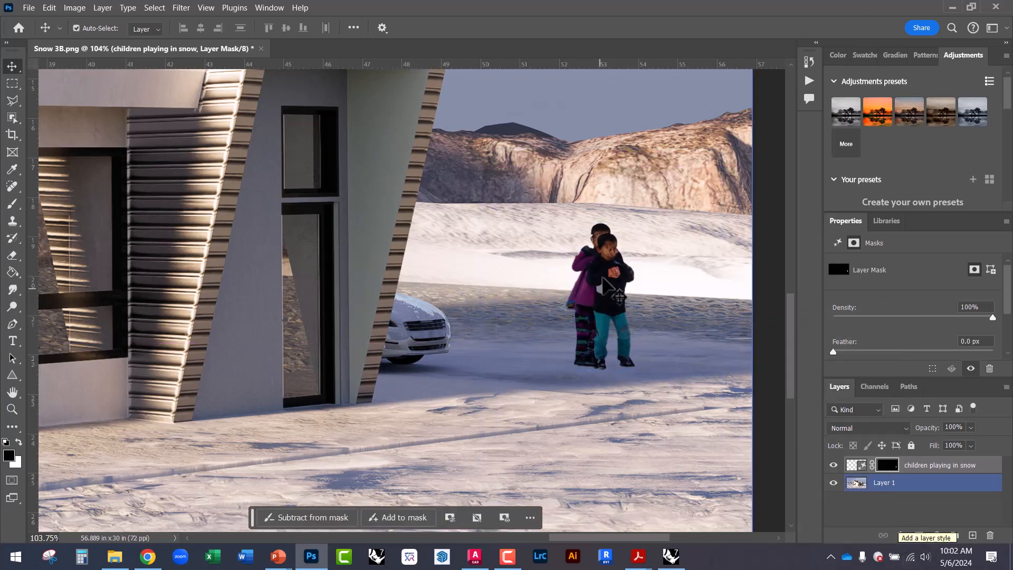
{"action": "left_click", "coordinate": [896, 482]}
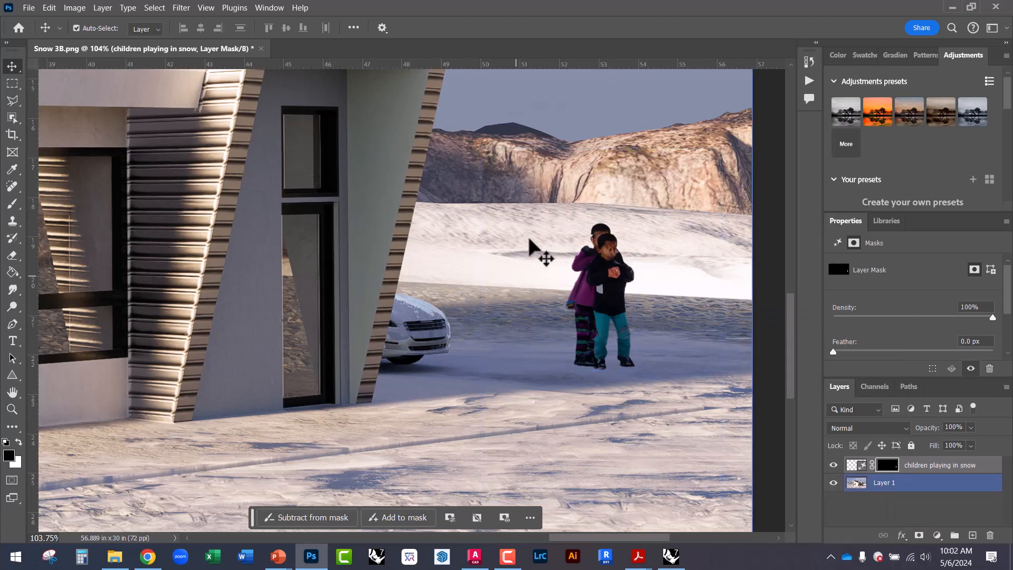
{"action": "left_click", "coordinate": [612, 263]}
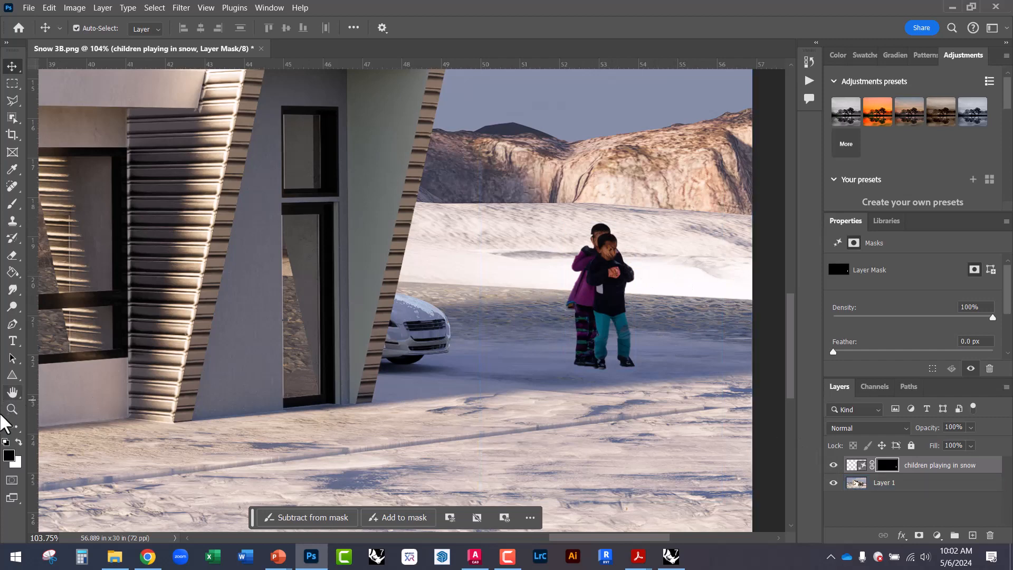
Try painting white on the new mask around the children and moving them in front of the house wall, and undo both
{"action": "left_click", "coordinate": [12, 204]}
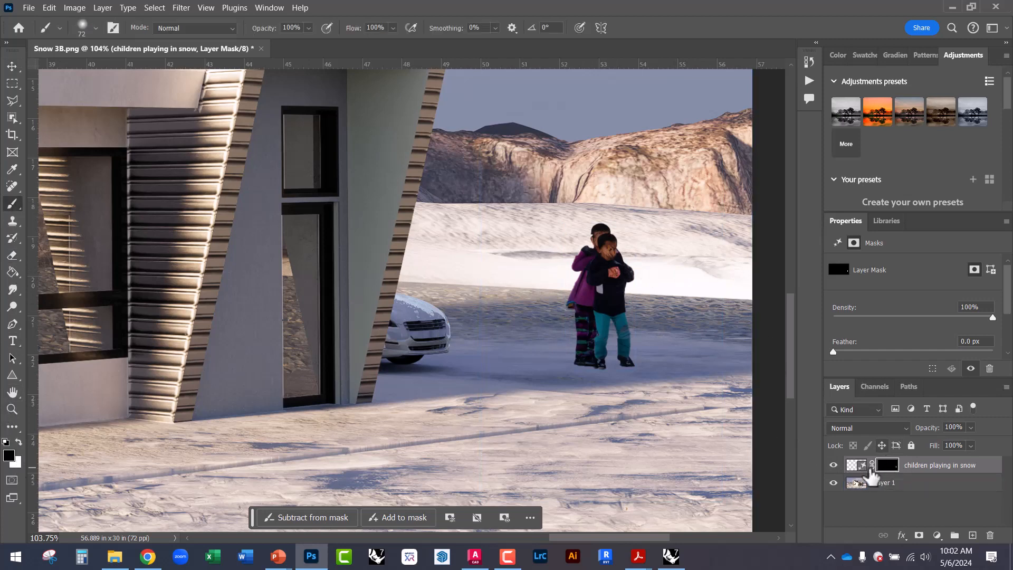
{"action": "left_click", "coordinate": [19, 442]}
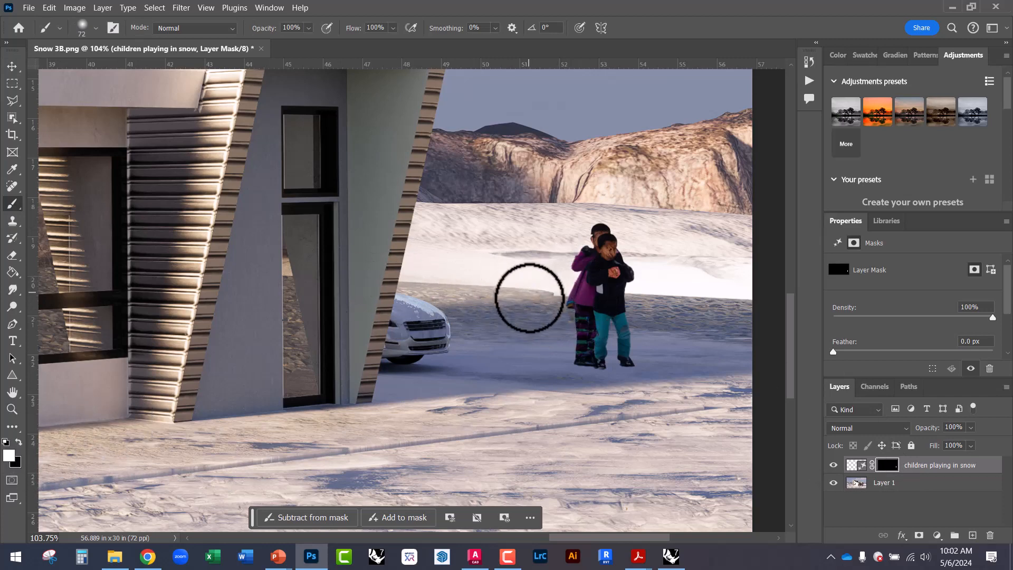
{"action": "left_click", "coordinate": [12, 67]}
{"action": "left_click", "coordinate": [622, 300]}
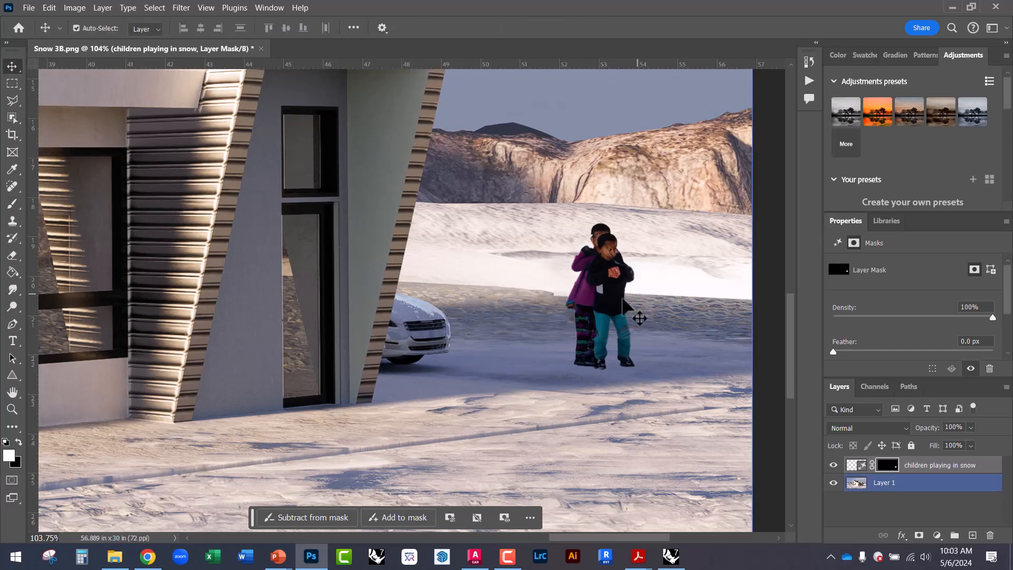
{"action": "left_click_drag", "start_coordinate": [623, 300], "coordinate": [346, 283]}
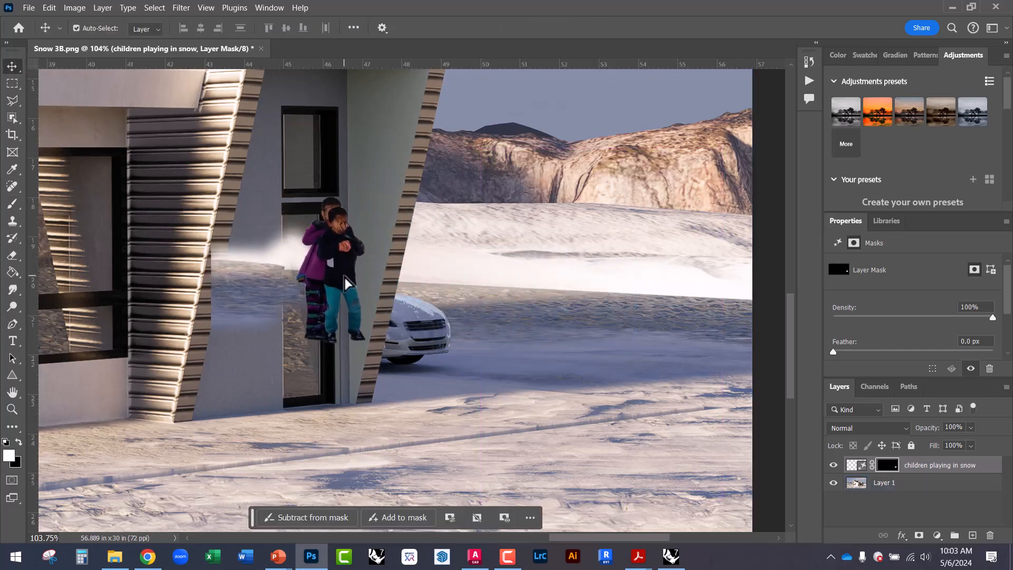
{"action": "key", "text": "ctrl+z"}
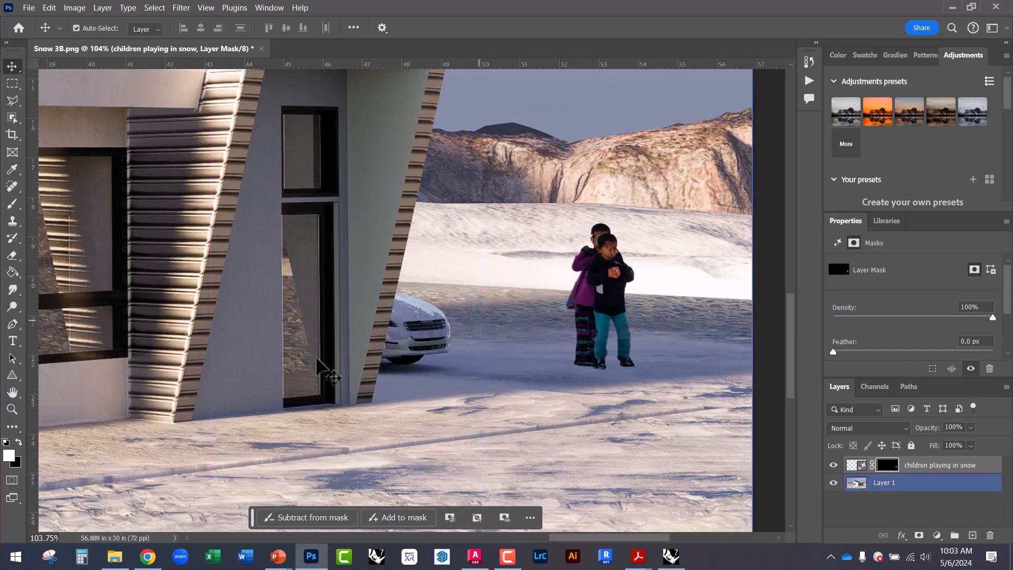
Try painting a light gray on the layer mask over the children for partial transparency, and undo it
{"action": "left_click", "coordinate": [9, 456]}
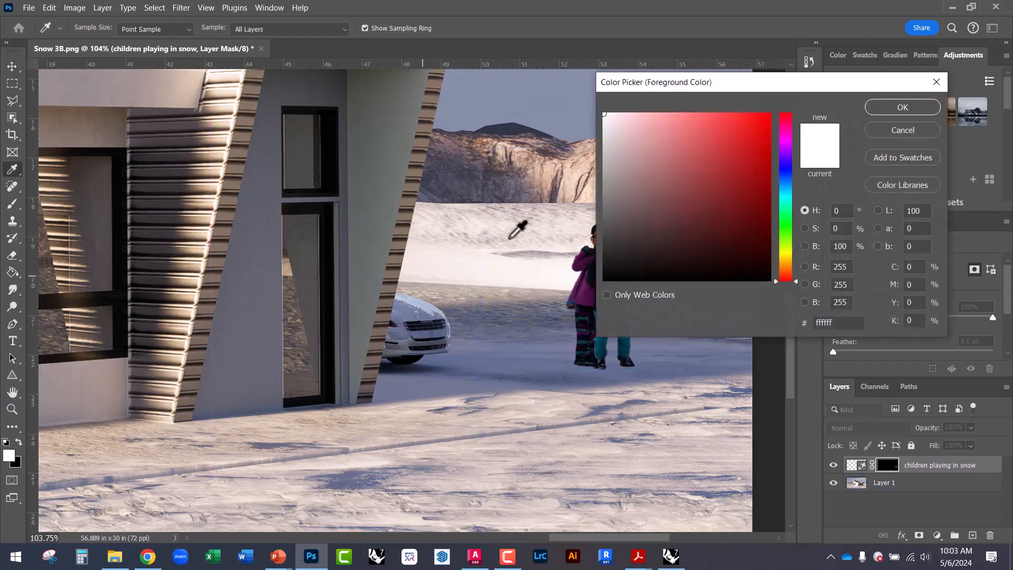
{"action": "left_click_drag", "start_coordinate": [615, 181], "coordinate": [603, 165]}
{"action": "left_click", "coordinate": [903, 107]}
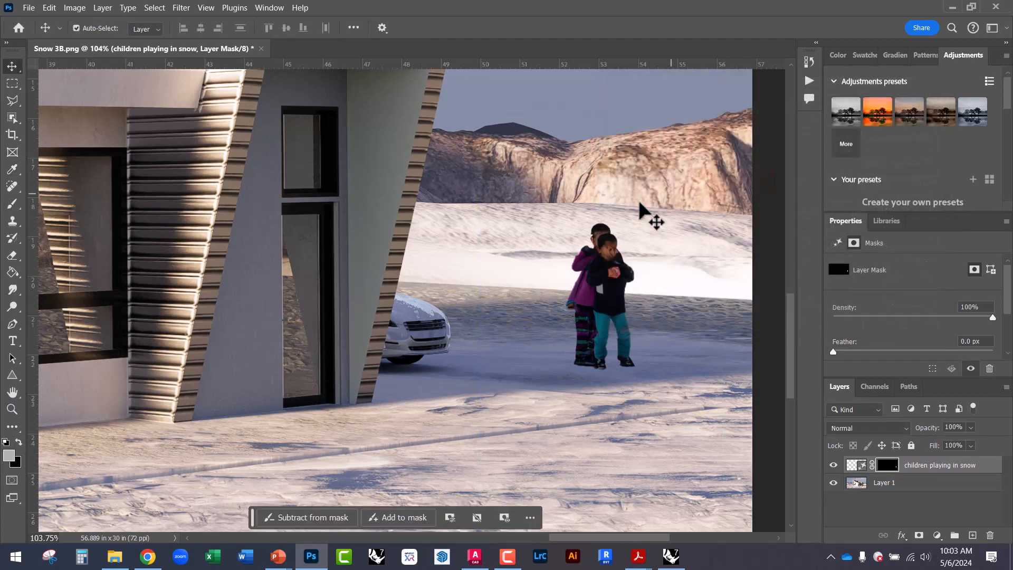
{"action": "left_click", "coordinate": [10, 207]}
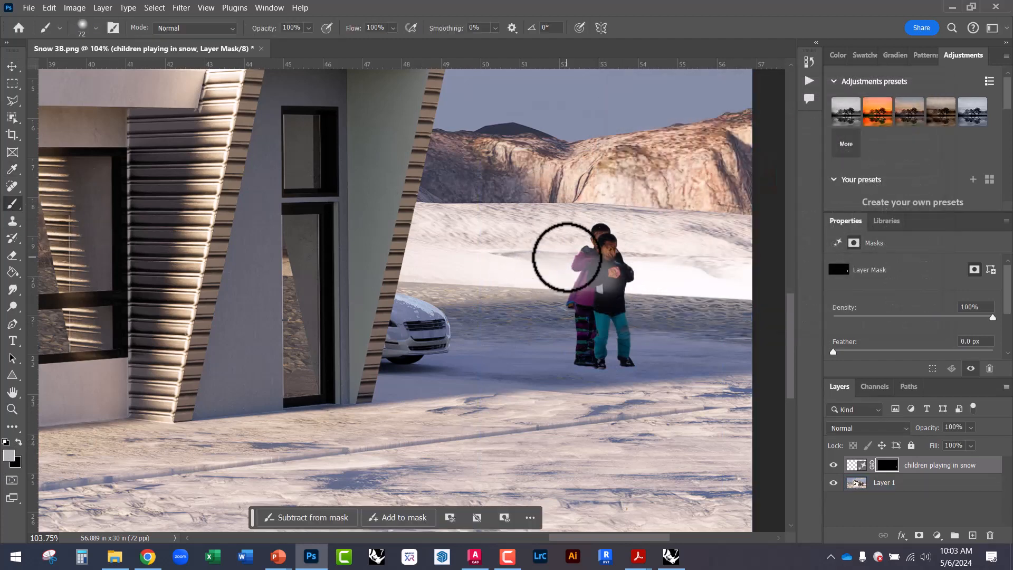
{"action": "key", "text": "ctrl+z"}
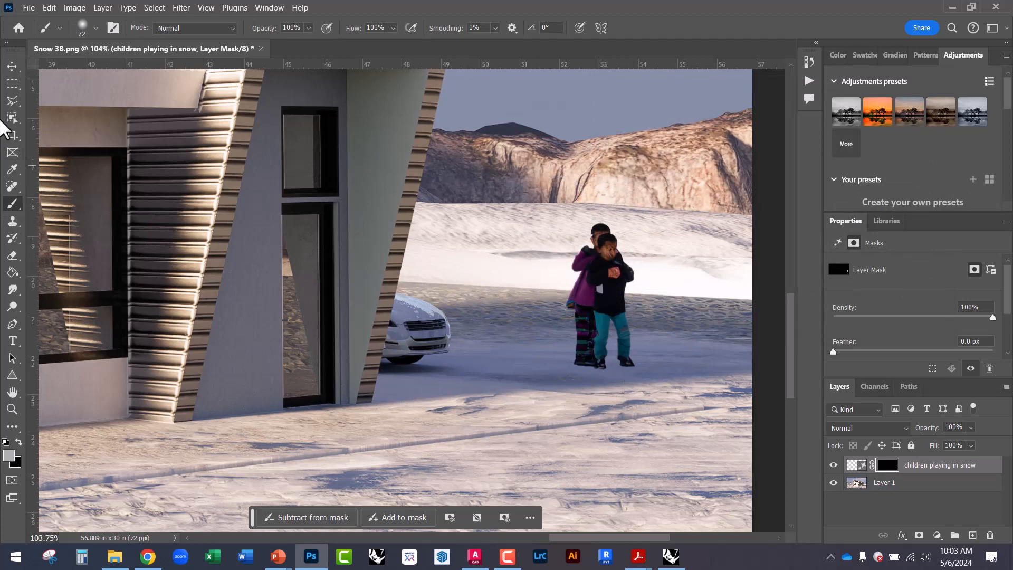
Move the masked children closer to the viewer onto the sunlit foreground snow beside the house
{"action": "left_click", "coordinate": [11, 68]}
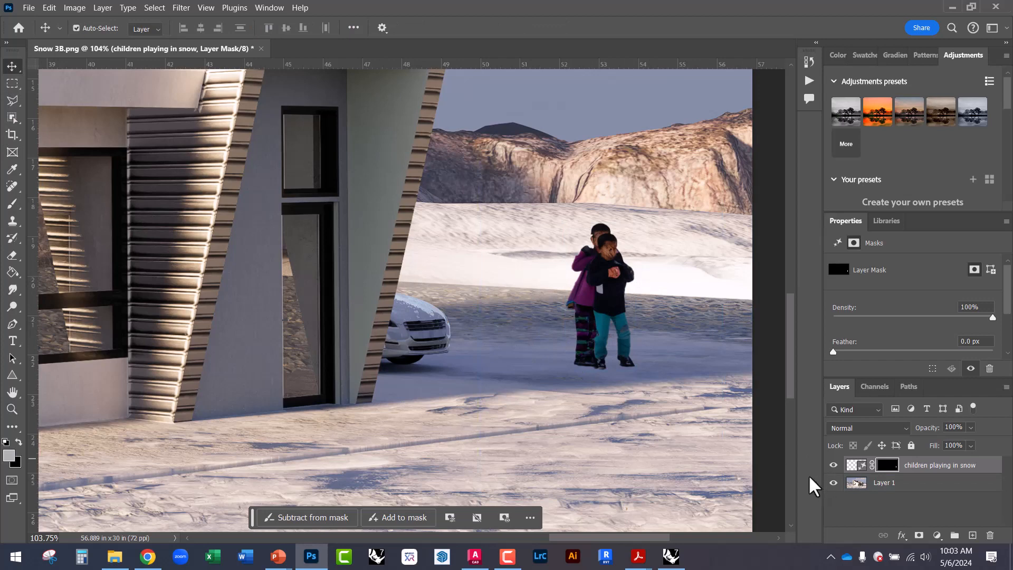
{"action": "left_click", "coordinate": [665, 390]}
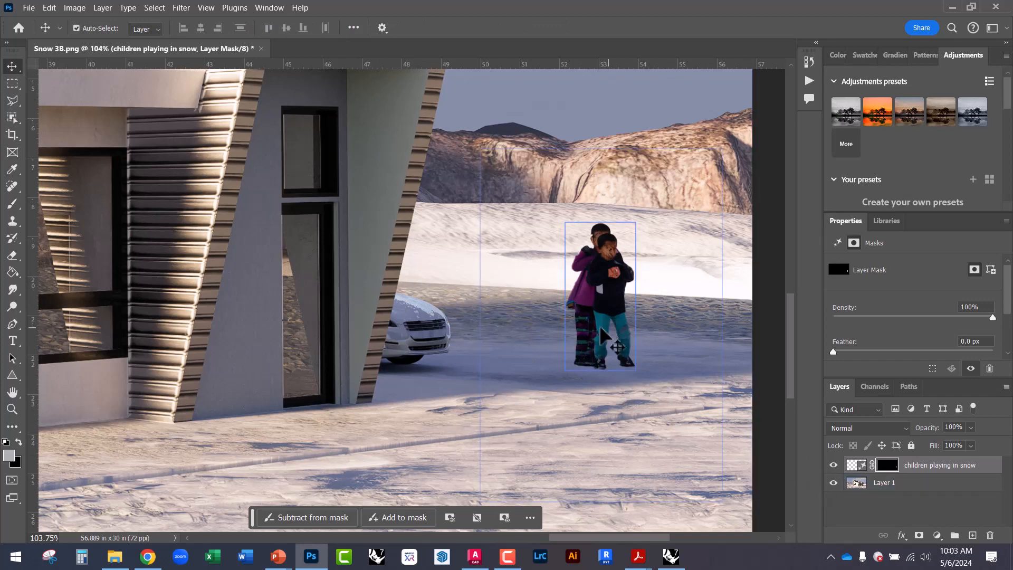
{"action": "left_click_drag", "start_coordinate": [594, 302], "coordinate": [530, 418]}
{"action": "left_click", "coordinate": [601, 425]}
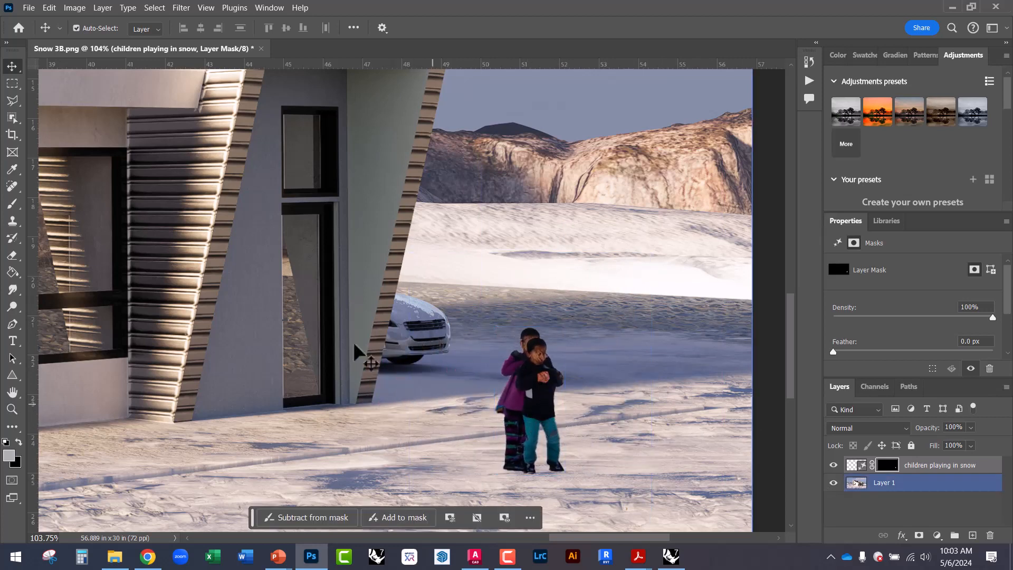
Duplicate the masked children layer and place the copy beside the original children on the snow
{"action": "scroll", "coordinate": [667, 355], "scroll_direction": "down", "scroll_amount": 6}
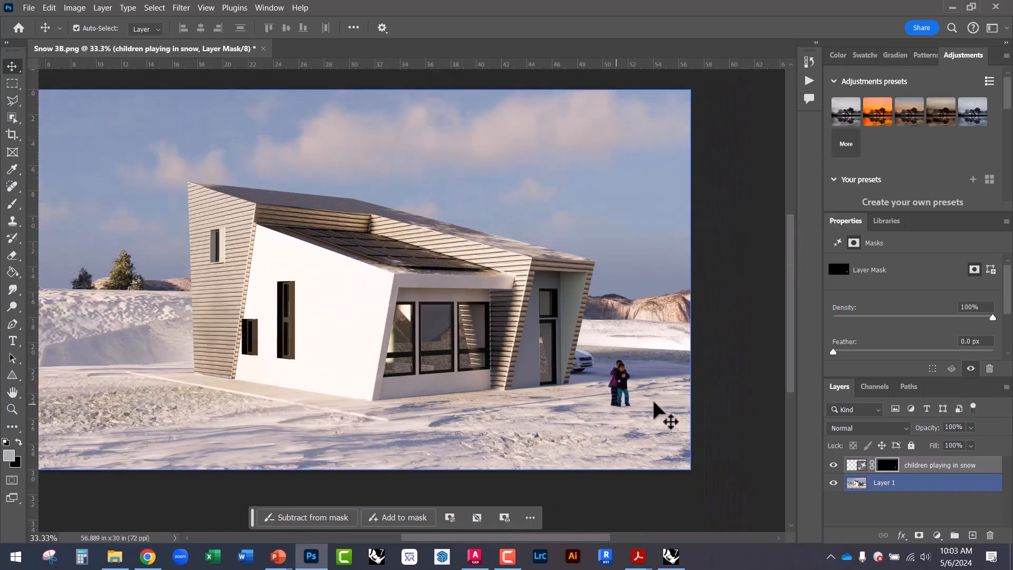
{"action": "scroll", "coordinate": [677, 409], "scroll_direction": "up", "scroll_amount": 2}
{"action": "scroll", "coordinate": [680, 412], "scroll_direction": "up", "scroll_amount": 3}
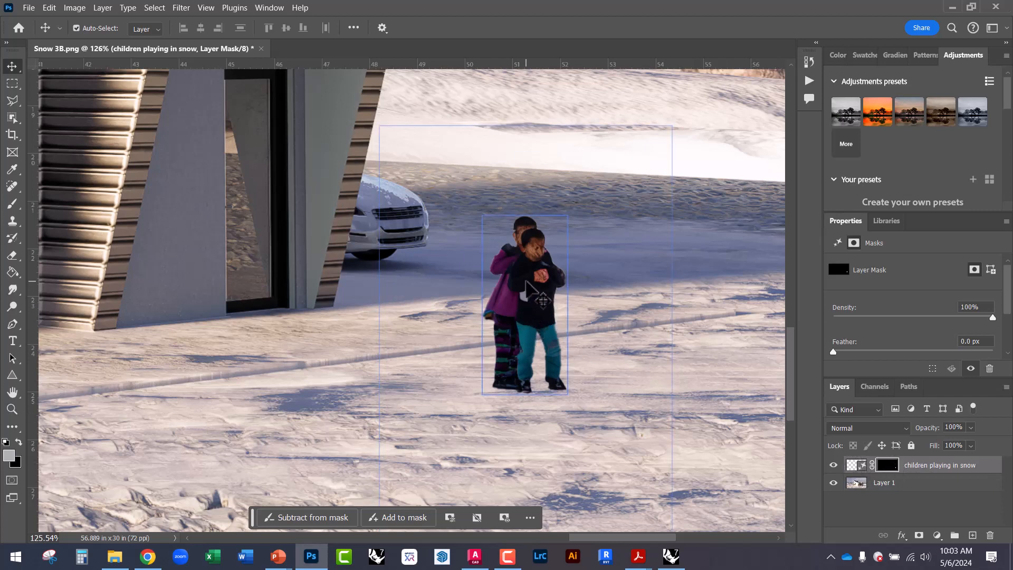
{"action": "left_click_drag", "start_coordinate": [529, 291], "coordinate": [667, 327]}
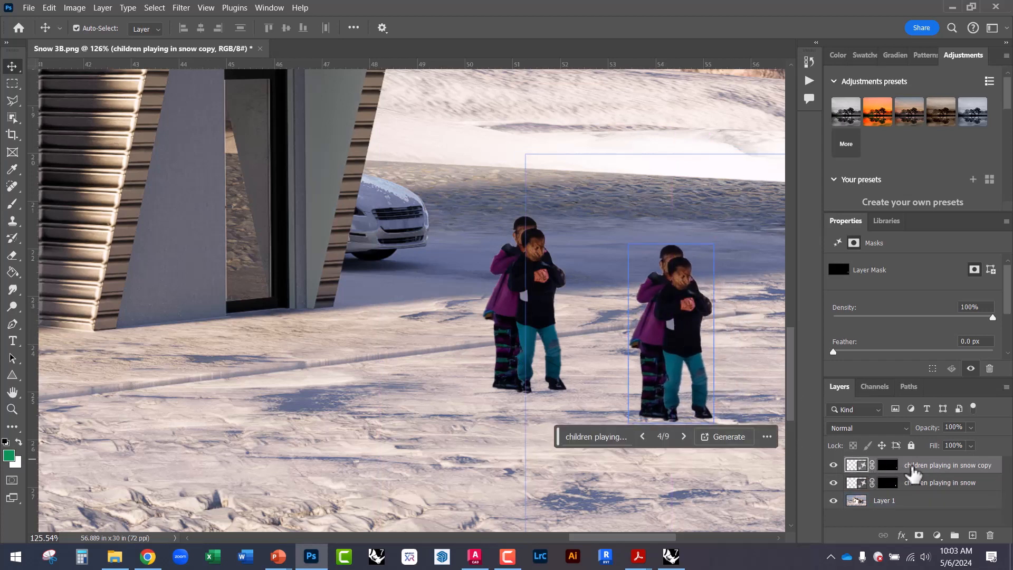
{"action": "right_click", "coordinate": [920, 468]}
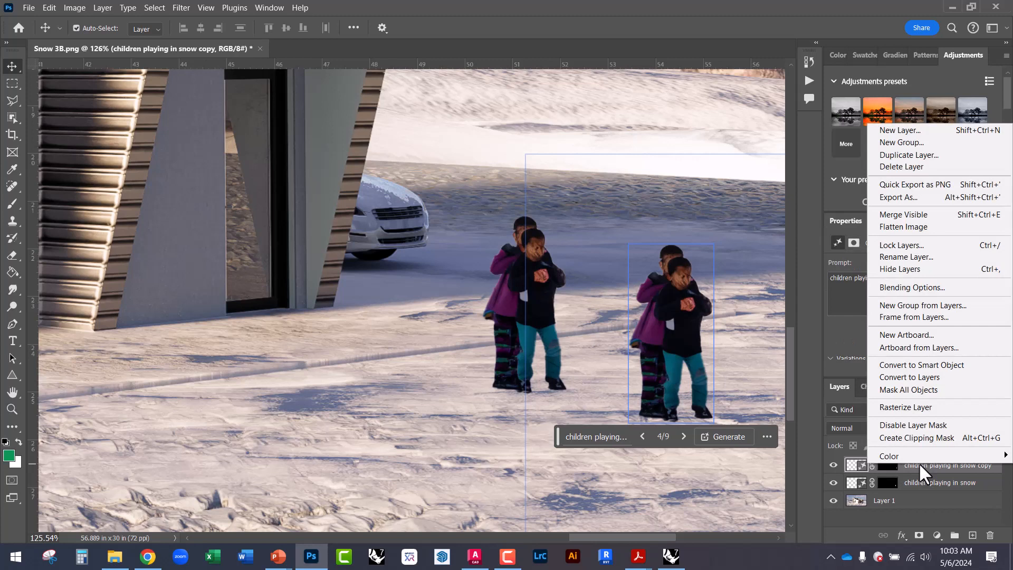
{"action": "left_click", "coordinate": [936, 390]}
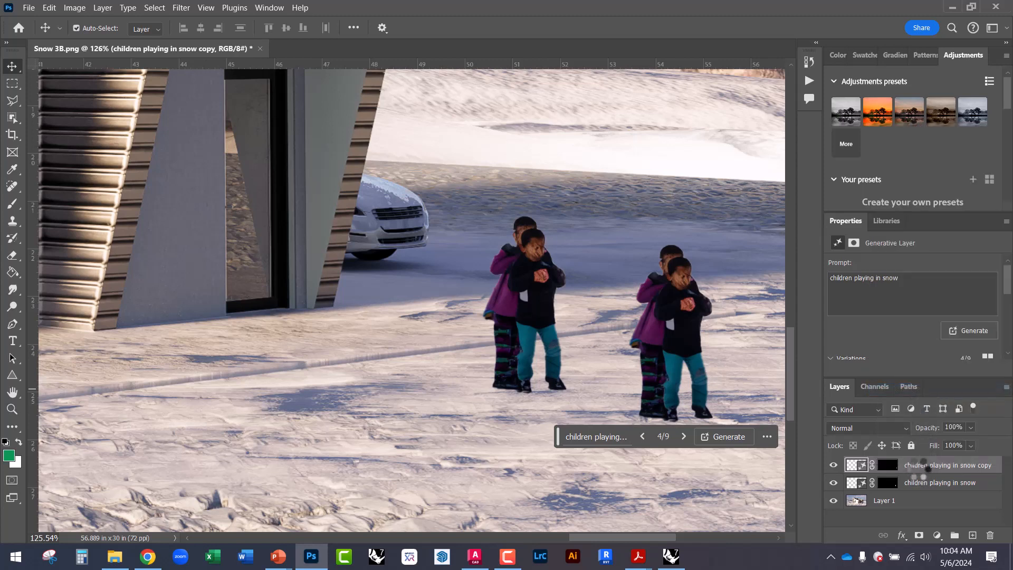
{"action": "key", "text": "ctrl+z"}
Convert the copied children layer to a smart object
{"action": "right_click", "coordinate": [909, 463]}
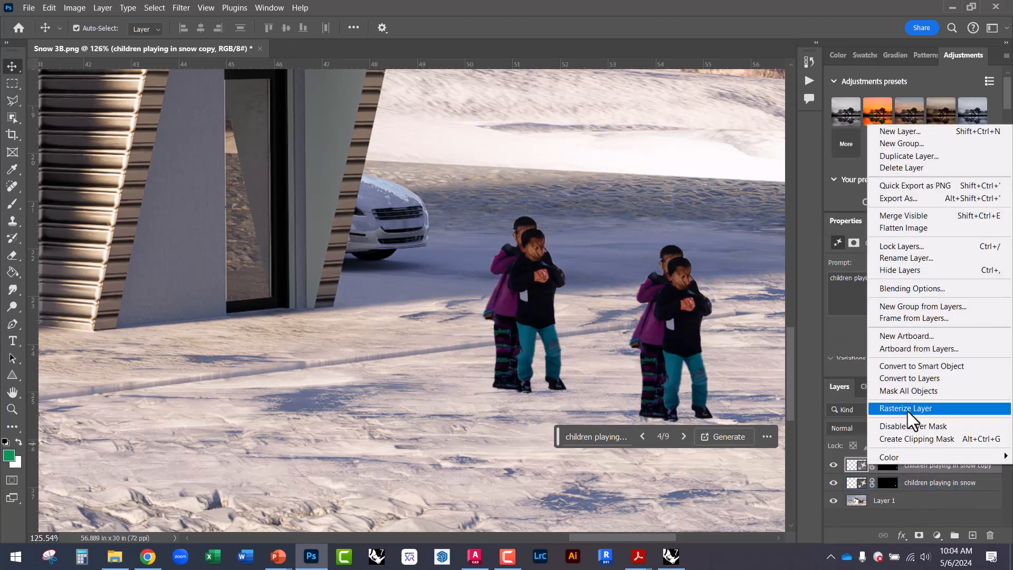
{"action": "left_click", "coordinate": [919, 368]}
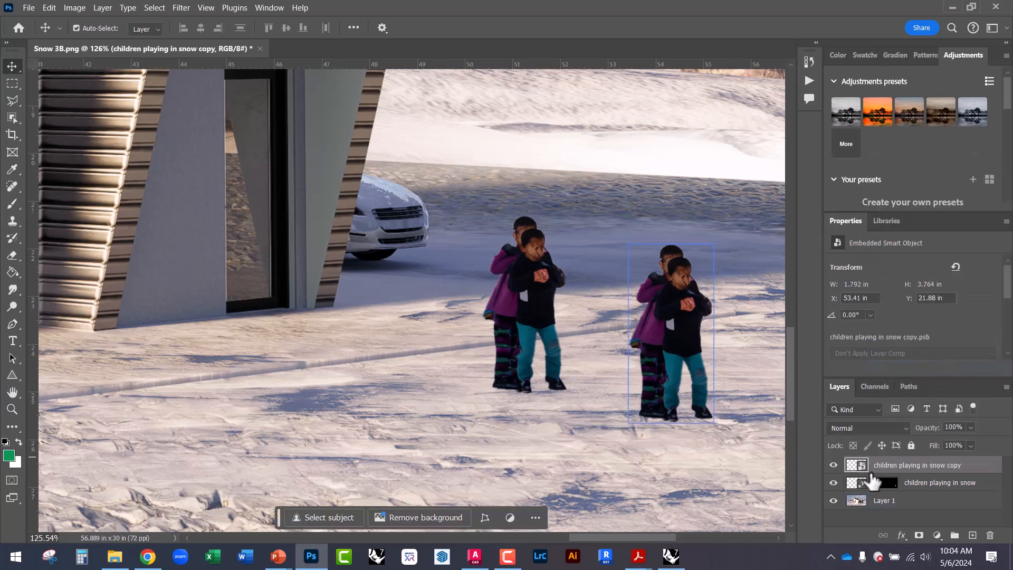
Turn the copied children into a black silhouette with Levels, using midtone input 1.5 and white output level 0
{"action": "left_click_drag", "start_coordinate": [517, 358], "coordinate": [355, 333]}
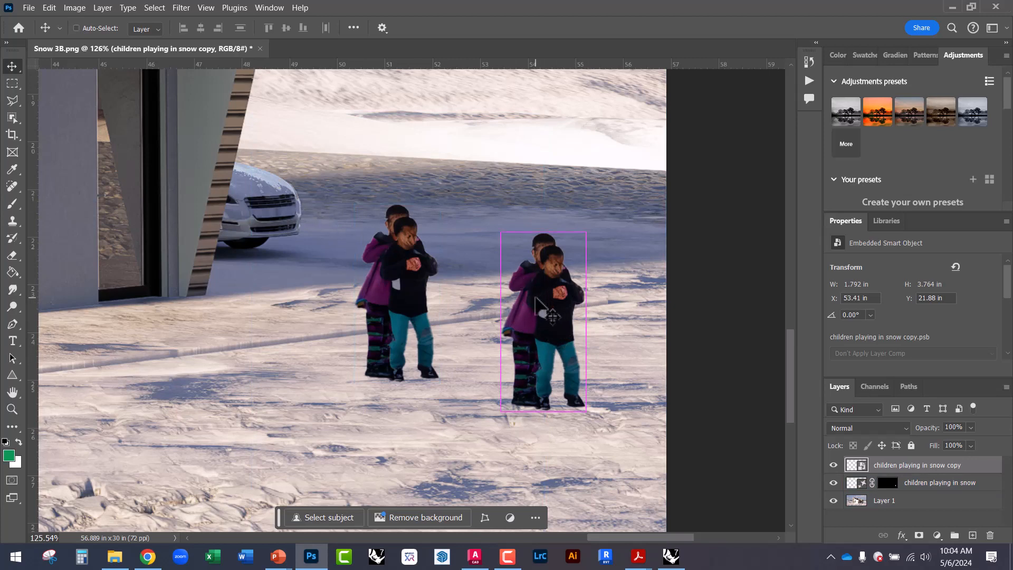
{"action": "key", "text": "ctrl+l"}
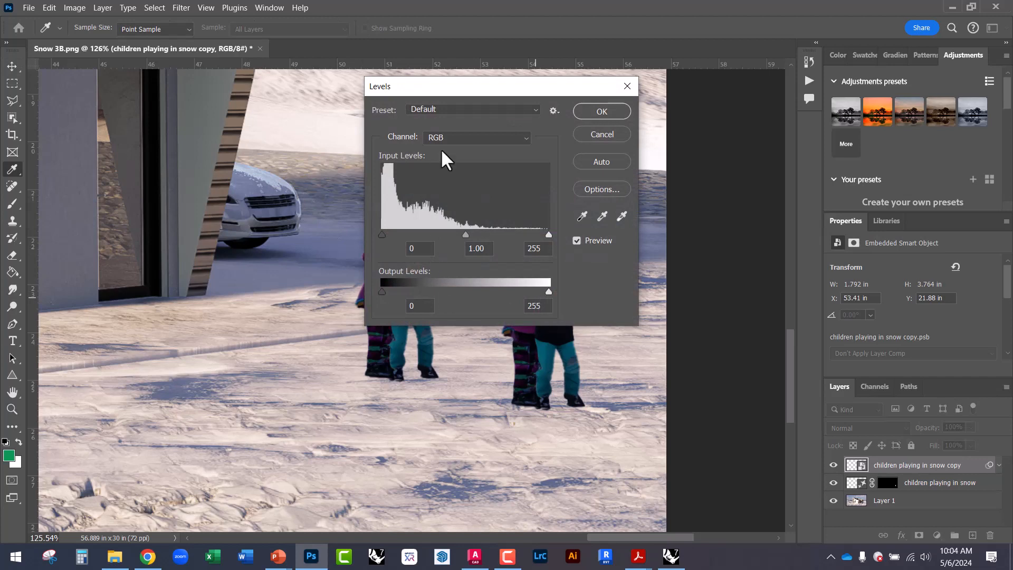
{"action": "left_click_drag", "start_coordinate": [451, 86], "coordinate": [200, 84]}
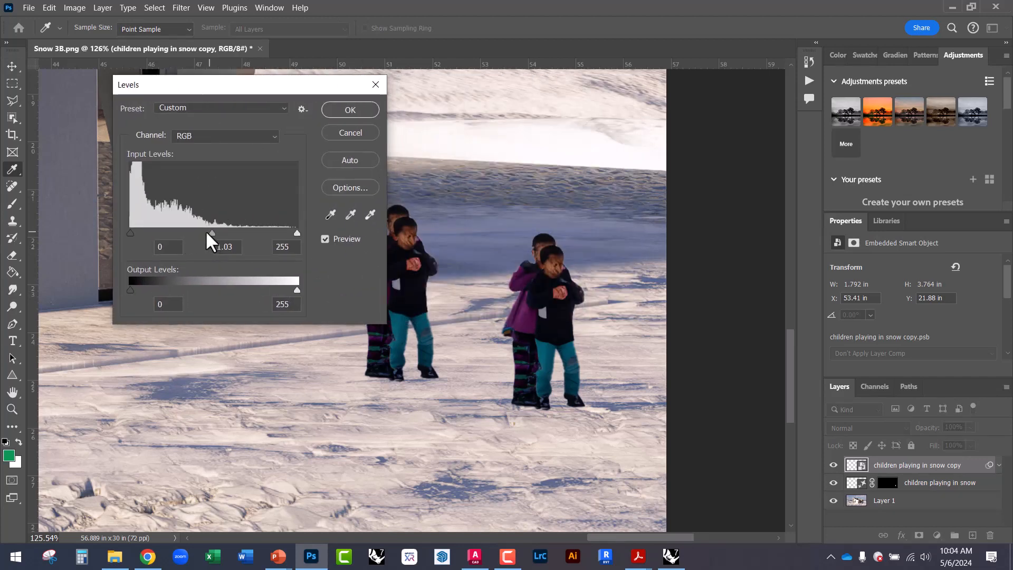
{"action": "mouse_move", "coordinate": [206, 233]}
{"action": "left_mouse_down"}
{"action": "mouse_move", "coordinate": [116, 228]}
{"action": "mouse_move", "coordinate": [189, 233]}
{"action": "left_mouse_up"}
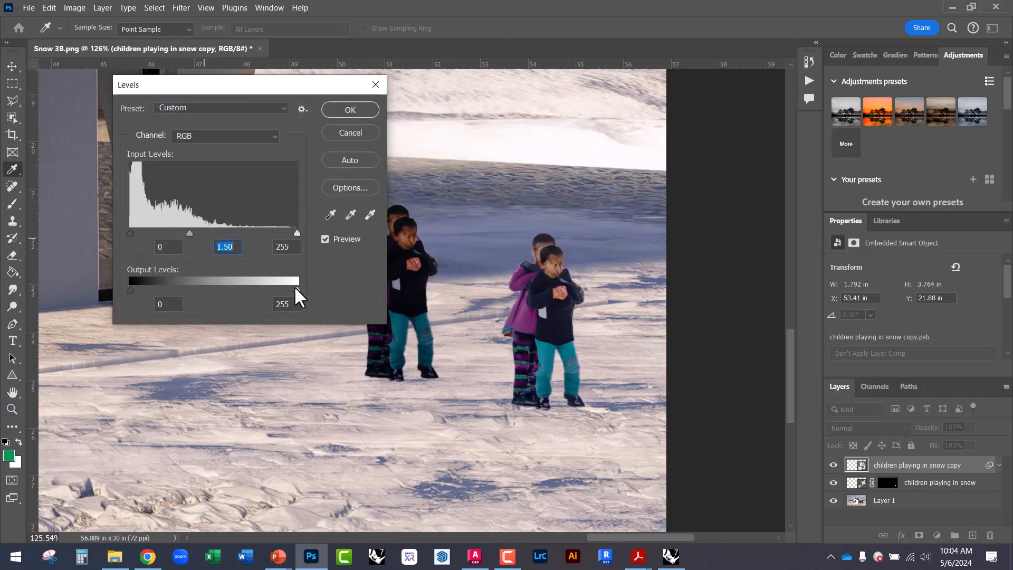
{"action": "left_click_drag", "start_coordinate": [295, 288], "coordinate": [118, 291]}
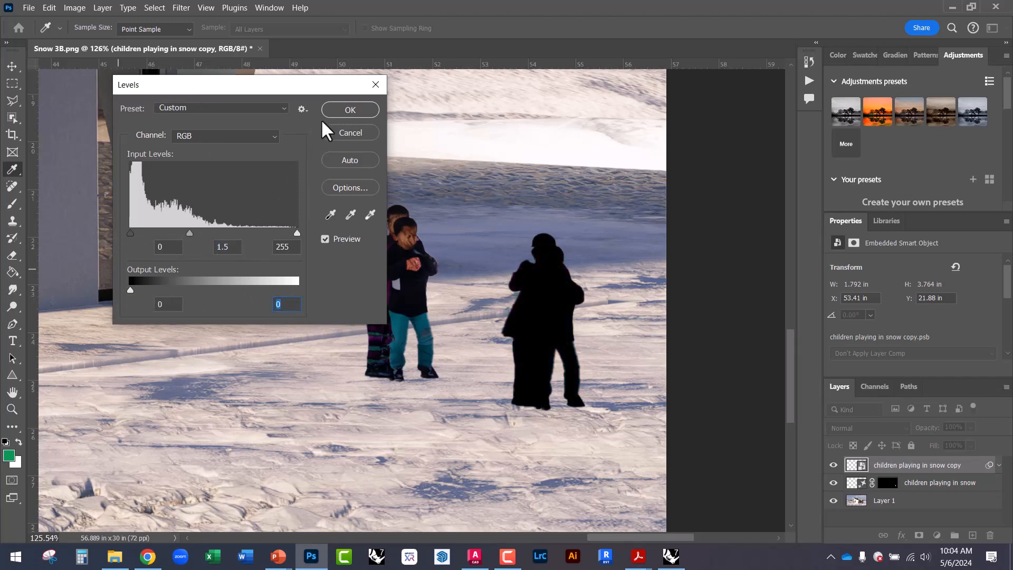
{"action": "left_click", "coordinate": [337, 106]}
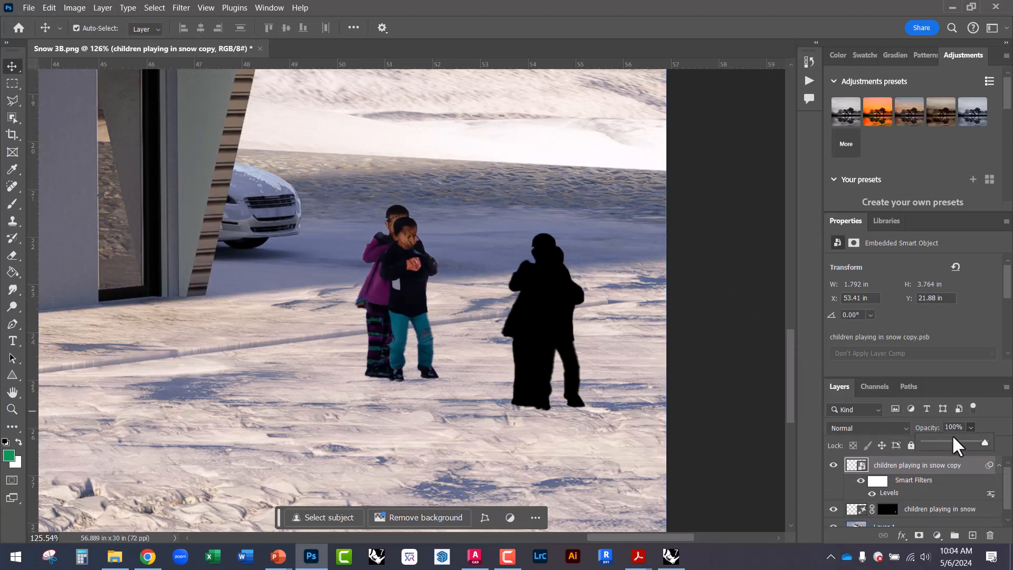
Set the silhouette layer's opacity to 23% and move it directly over the original children
{"action": "left_click_drag", "start_coordinate": [952, 438], "coordinate": [936, 442]}
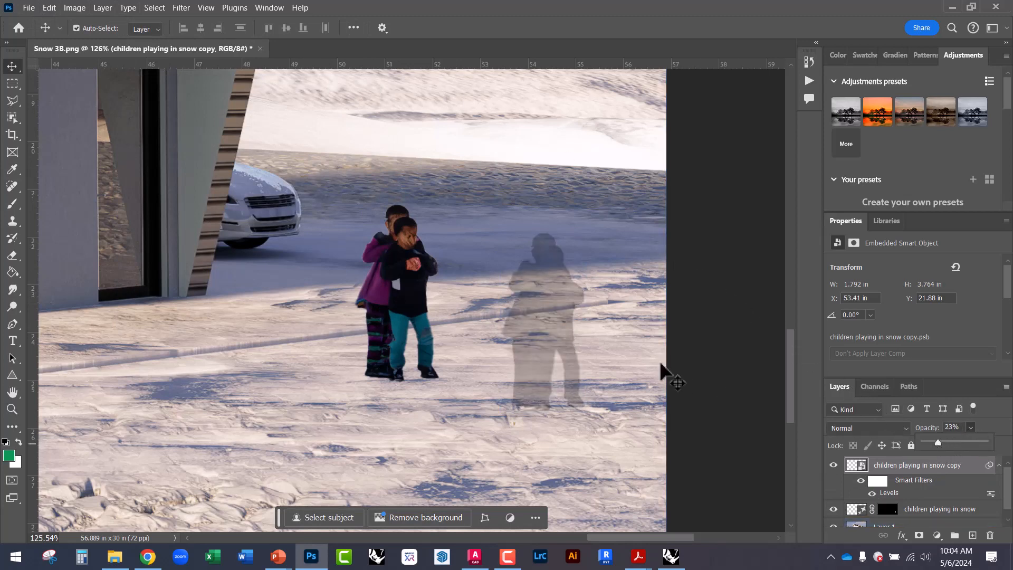
{"action": "left_click_drag", "start_coordinate": [556, 357], "coordinate": [402, 325]}
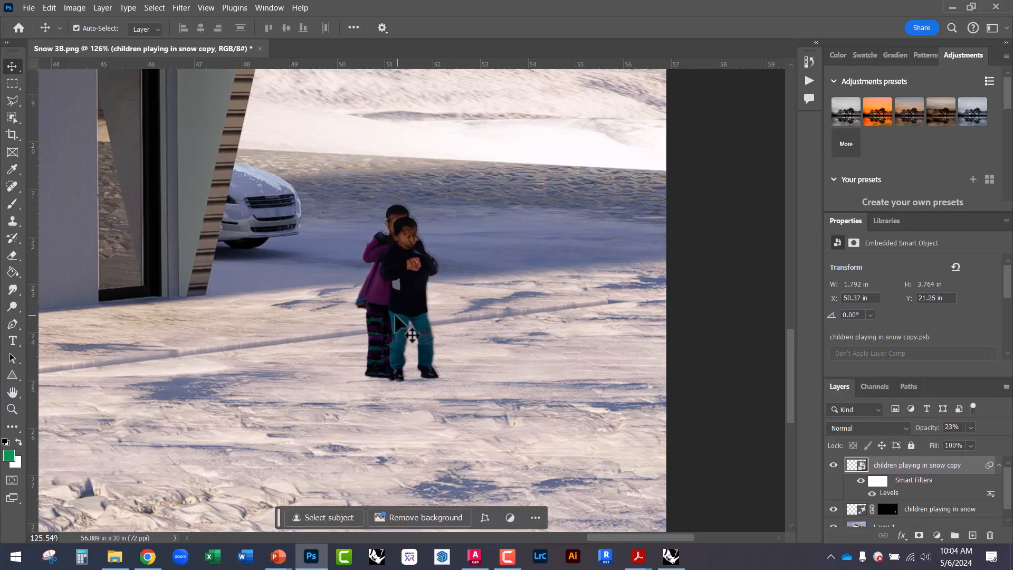
Distort the silhouette into a flat shadow lying on the snow, running from the children's feet away from the house
{"action": "left_click", "coordinate": [49, 7]}
{"action": "mouse_move", "coordinate": [185, 306]}
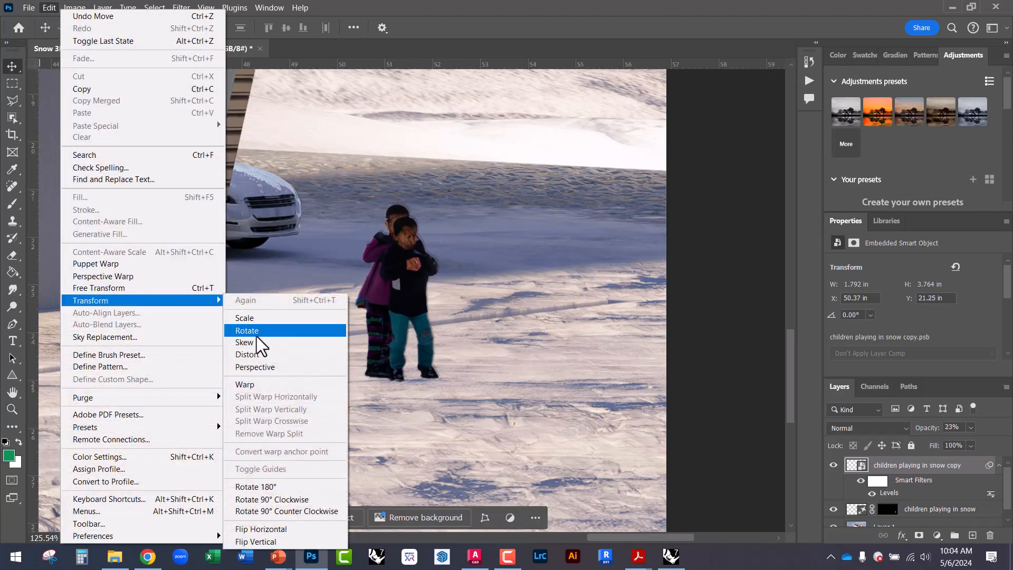
{"action": "left_click", "coordinate": [258, 356]}
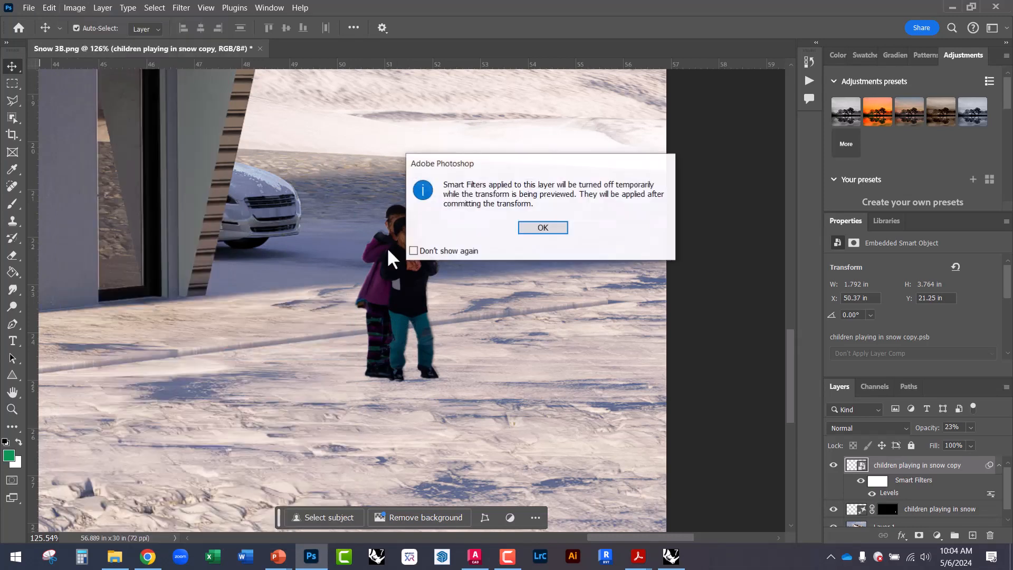
{"action": "left_click", "coordinate": [552, 229]}
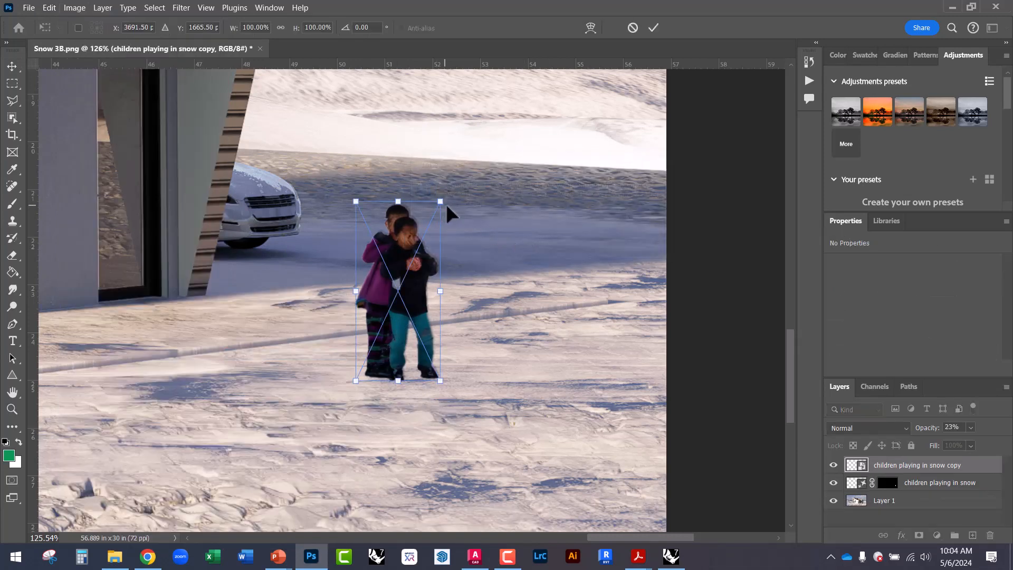
{"action": "left_click_drag", "start_coordinate": [441, 202], "coordinate": [543, 304]}
{"action": "left_click_drag", "start_coordinate": [356, 201], "coordinate": [507, 395]}
{"action": "left_click_drag", "start_coordinate": [544, 305], "coordinate": [566, 400]}
{"action": "left_click_drag", "start_coordinate": [506, 408], "coordinate": [508, 422]}
{"action": "left_click_drag", "start_coordinate": [565, 399], "coordinate": [561, 394]}
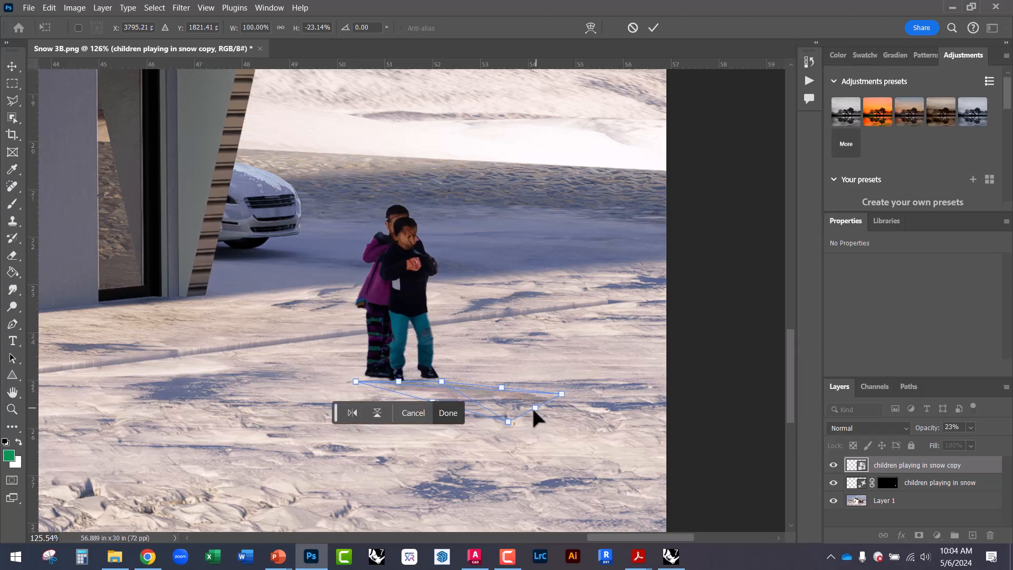
{"action": "left_click_drag", "start_coordinate": [439, 378], "coordinate": [432, 374]}
{"action": "left_click_drag", "start_coordinate": [505, 420], "coordinate": [548, 411]}
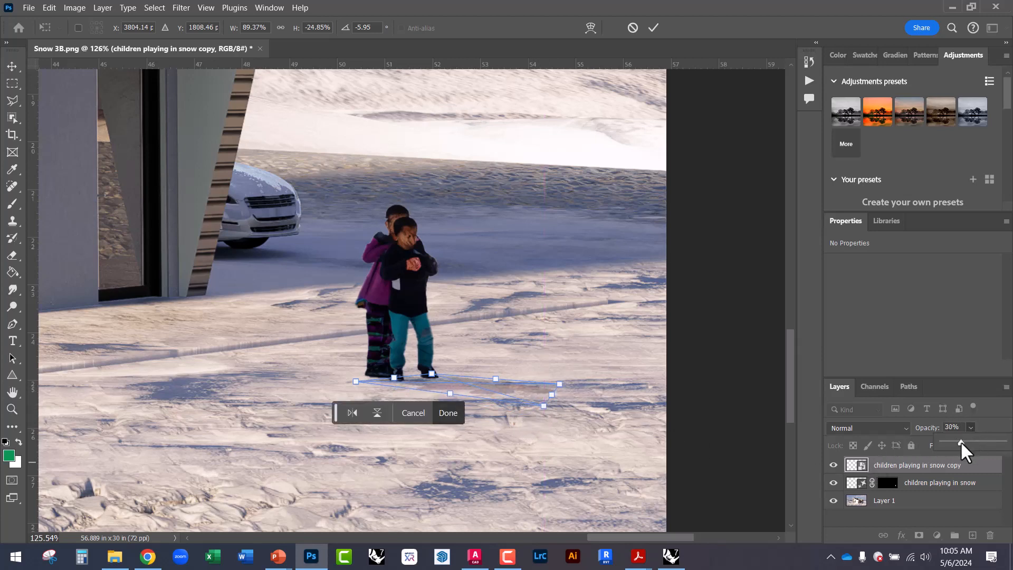
Set the shadow layer's opacity to 37% and apply the distortion
{"action": "left_click_drag", "start_coordinate": [982, 442], "coordinate": [964, 442]}
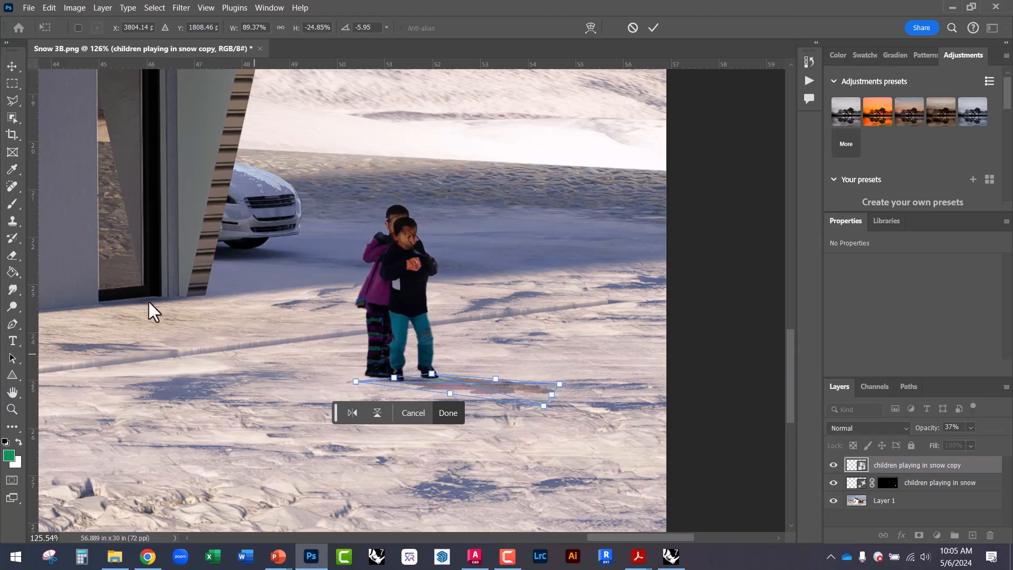
{"action": "left_click", "coordinate": [9, 69]}
{"action": "left_click", "coordinate": [270, 291]}
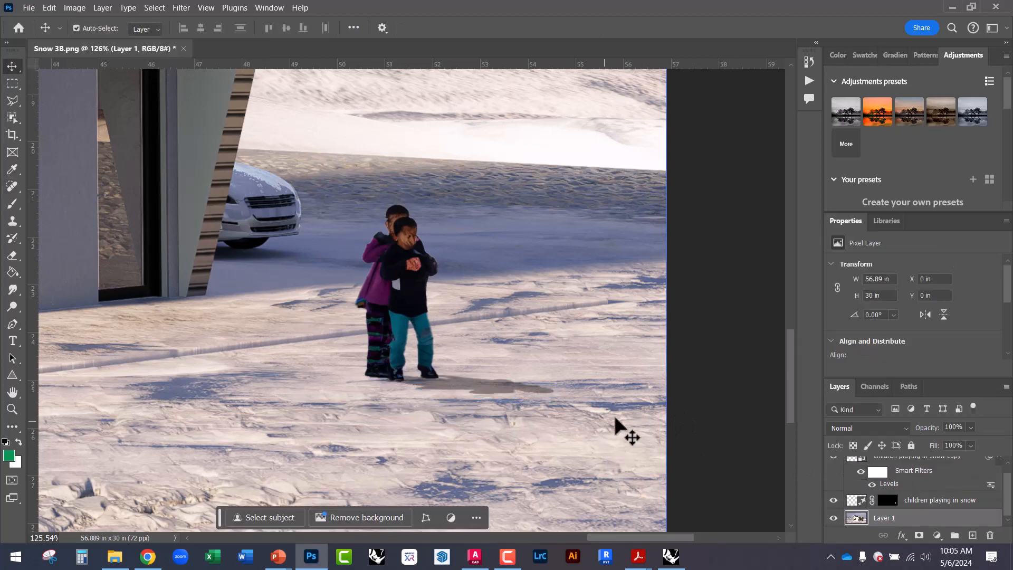
Select a rectangle about 11.5 by 15.6 in on the background layer, over the snow and sky beside the house's siding wall
{"action": "scroll", "coordinate": [614, 418], "scroll_direction": "down", "scroll_amount": 5}
{"action": "scroll", "coordinate": [501, 401], "scroll_direction": "up", "scroll_amount": 4}
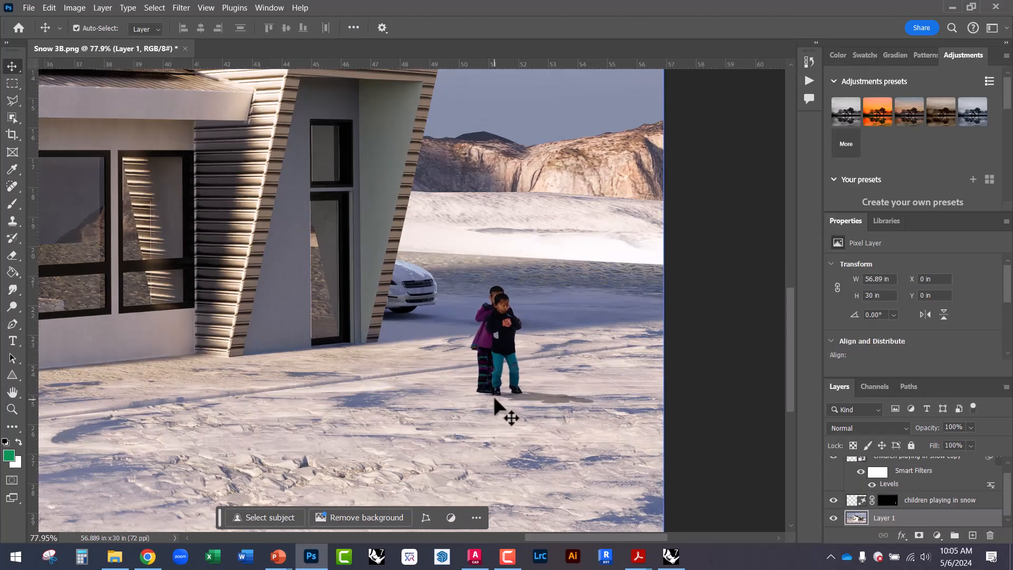
{"action": "scroll", "coordinate": [694, 416], "scroll_direction": "down", "scroll_amount": 3}
{"action": "scroll", "coordinate": [696, 413], "scroll_direction": "down", "scroll_amount": 4}
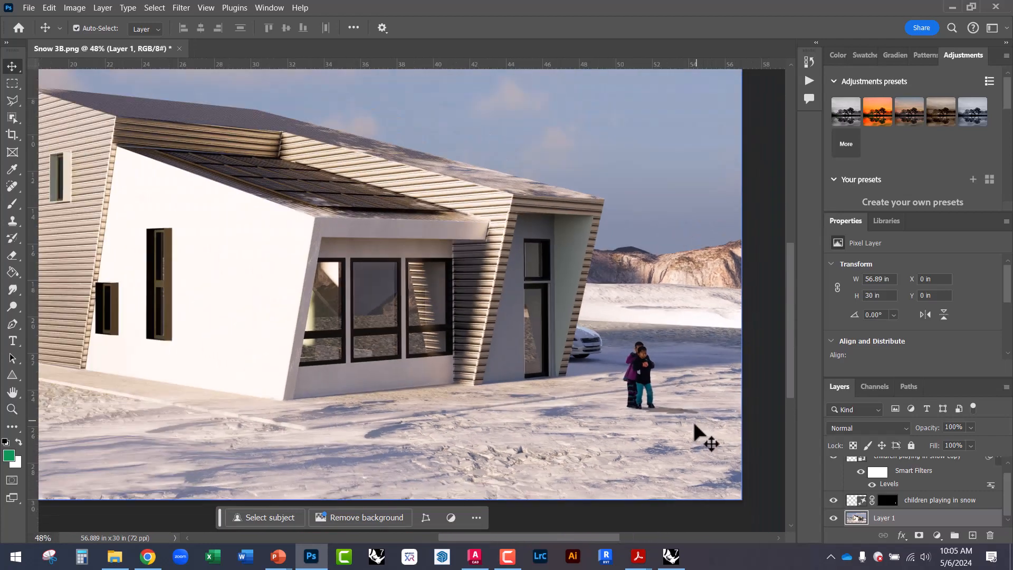
{"action": "scroll", "coordinate": [530, 401], "scroll_direction": "down", "scroll_amount": 1}
{"action": "scroll", "coordinate": [138, 396], "scroll_direction": "up", "scroll_amount": 3}
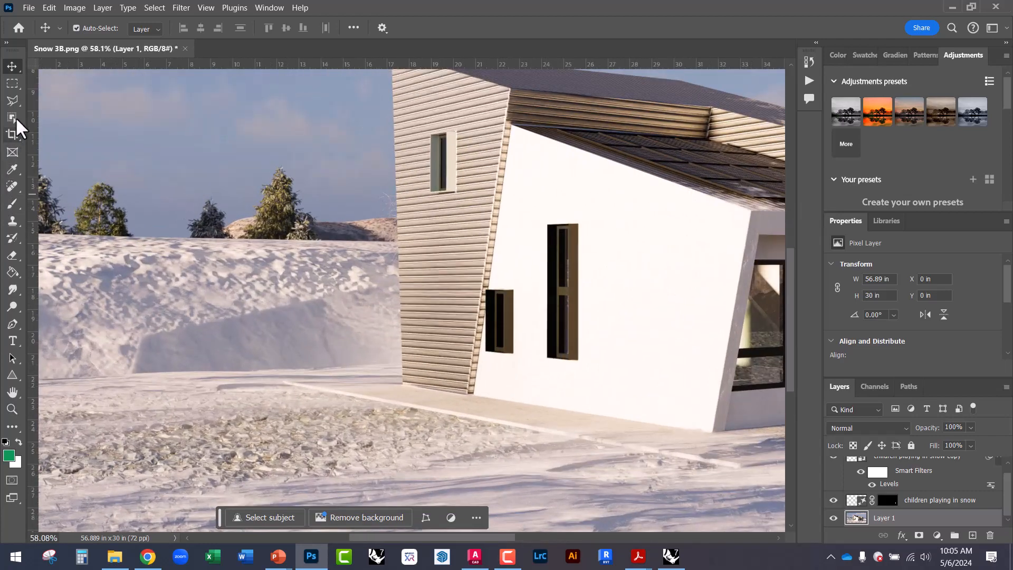
{"action": "left_click", "coordinate": [12, 84]}
{"action": "left_click_drag", "start_coordinate": [120, 122], "coordinate": [373, 464]}
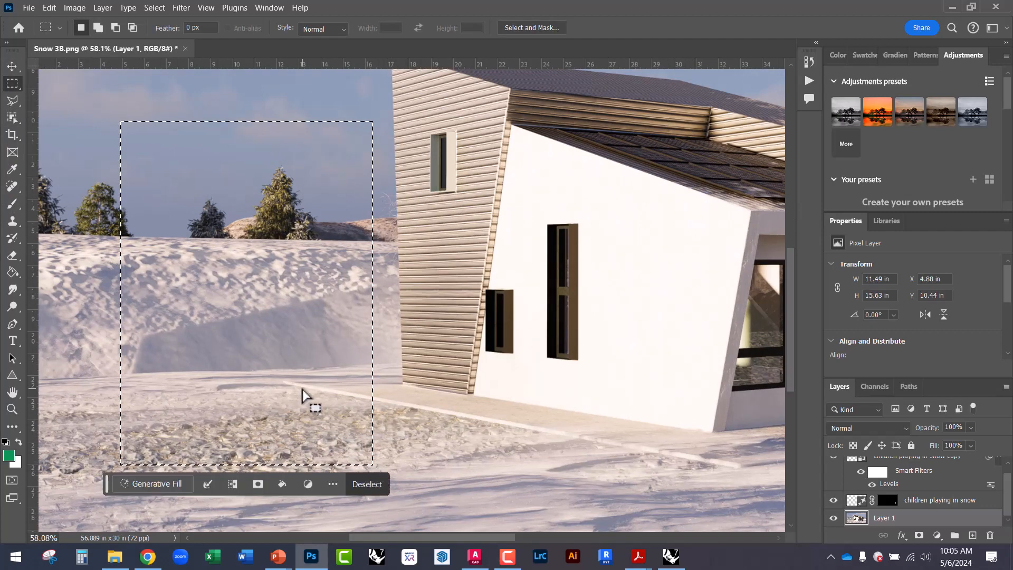
Run Generative Fill on the selection with the prompt "pine tree with snow on branches"
{"action": "left_click", "coordinate": [139, 486]}
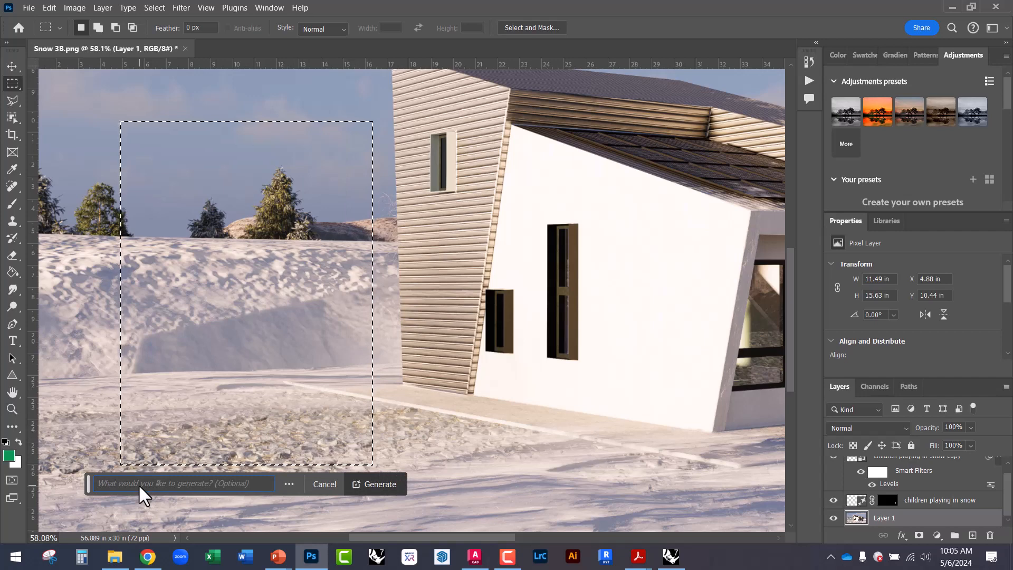
{"action": "type", "text": "tree wit"}
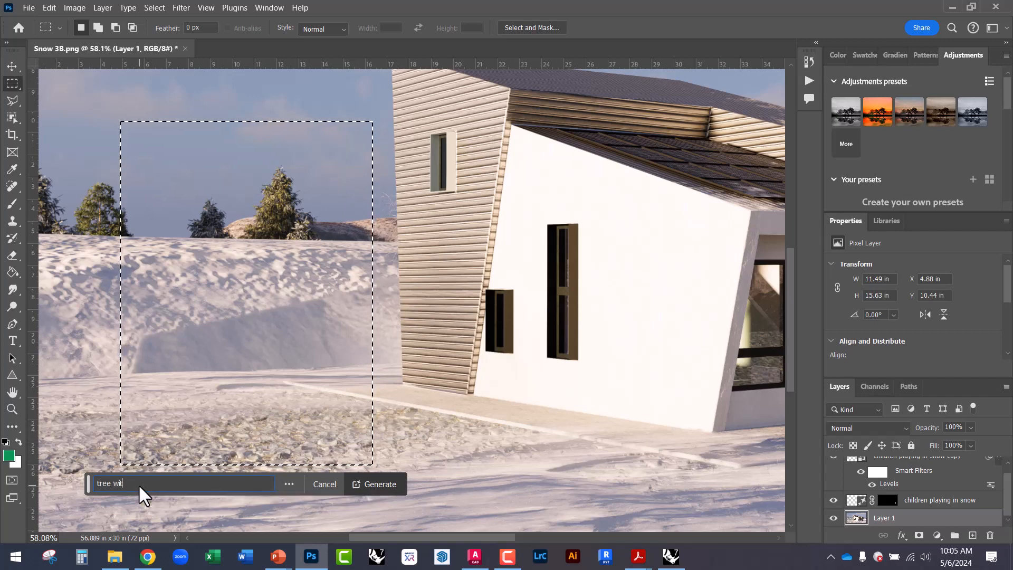
{"action": "type", "text": "h snow on "}
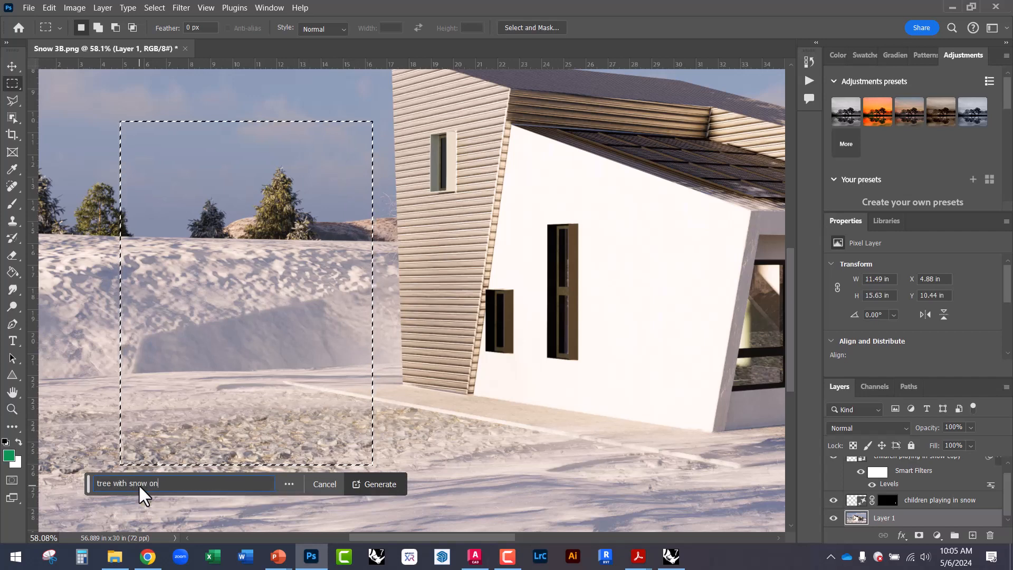
{"action": "type", "text": "branches"}
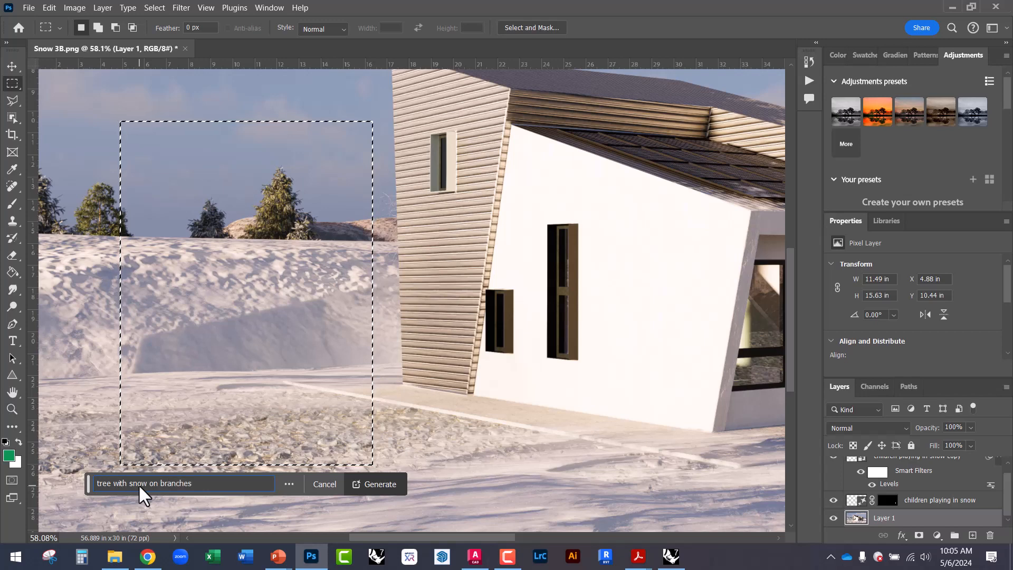
{"action": "left_click", "coordinate": [97, 484]}
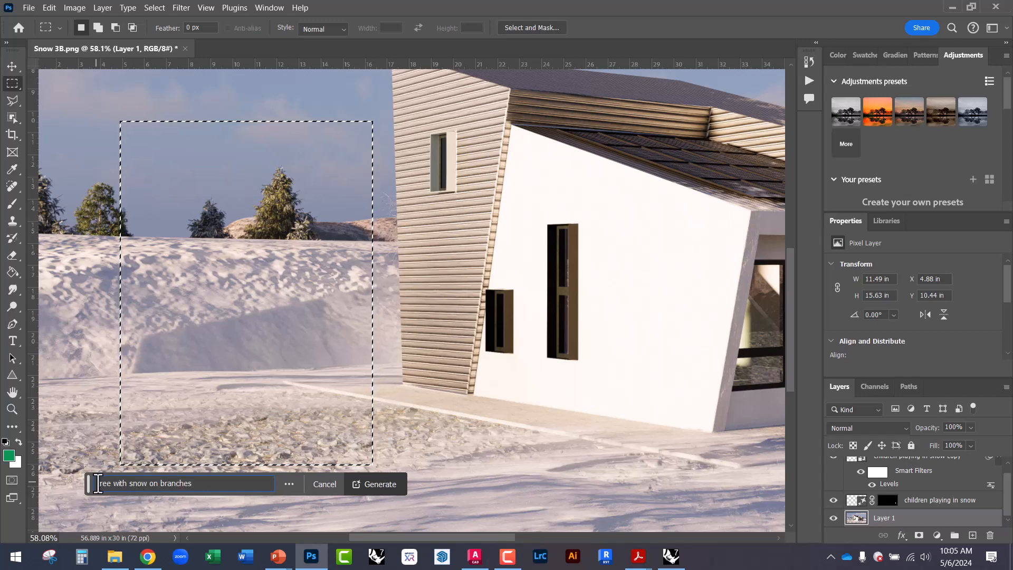
{"action": "type", "text": "pine"}
{"action": "key", "text": "Return"}
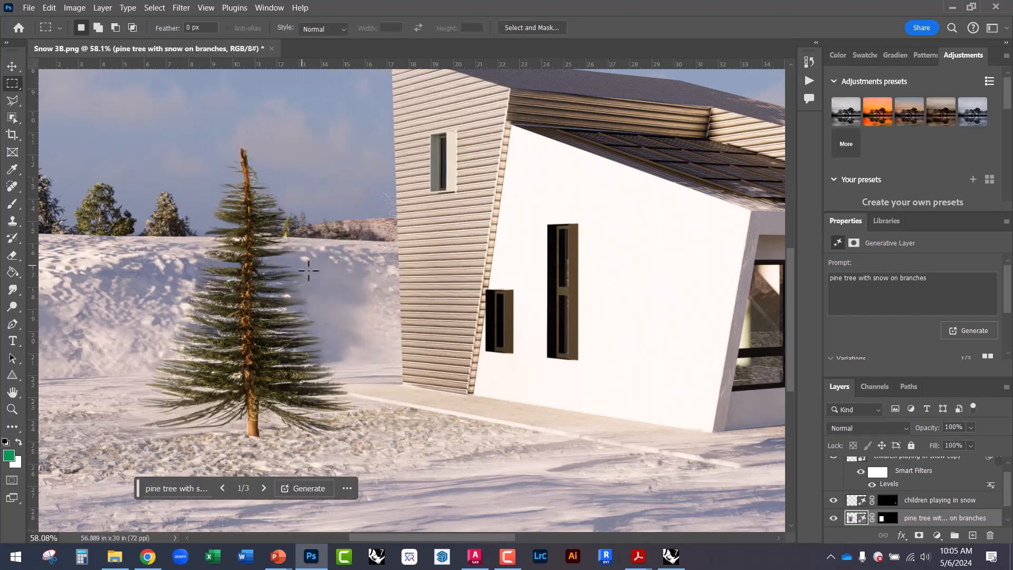
Go through the generated pine tree variations and choose the third one
{"action": "left_click", "coordinate": [263, 488]}
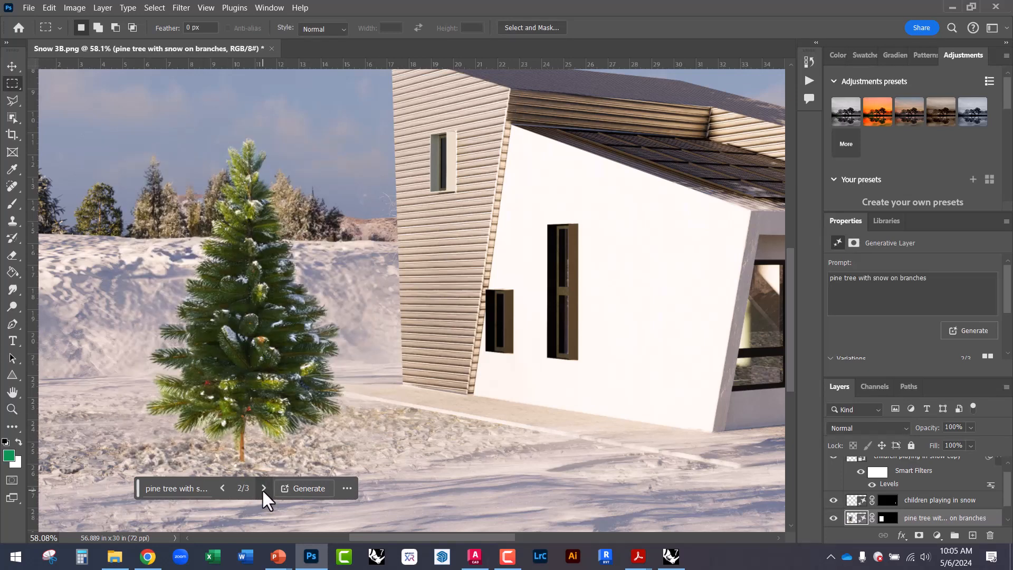
{"action": "left_click", "coordinate": [264, 488]}
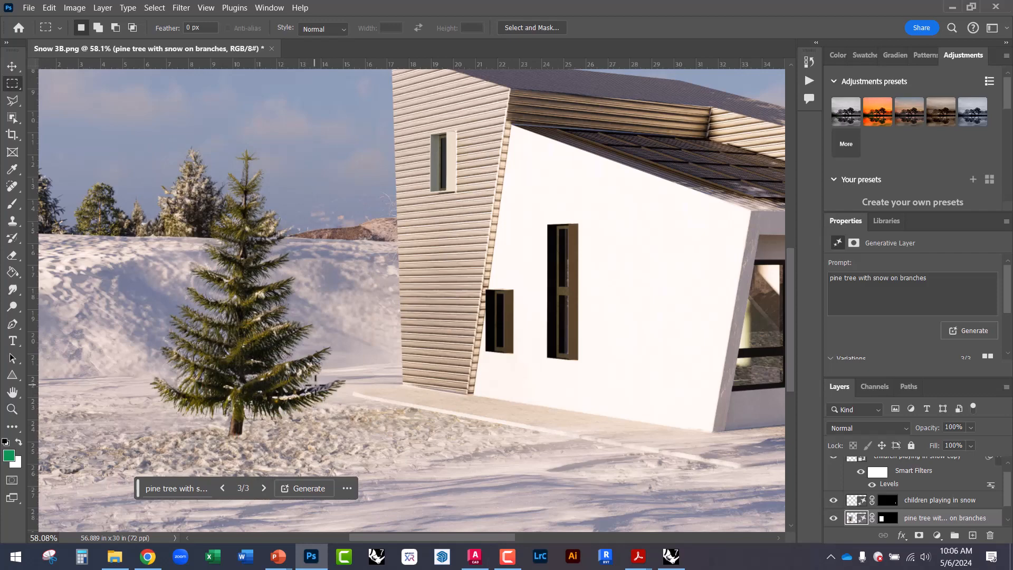
{"action": "scroll", "coordinate": [359, 341], "scroll_direction": "down", "scroll_amount": 5}
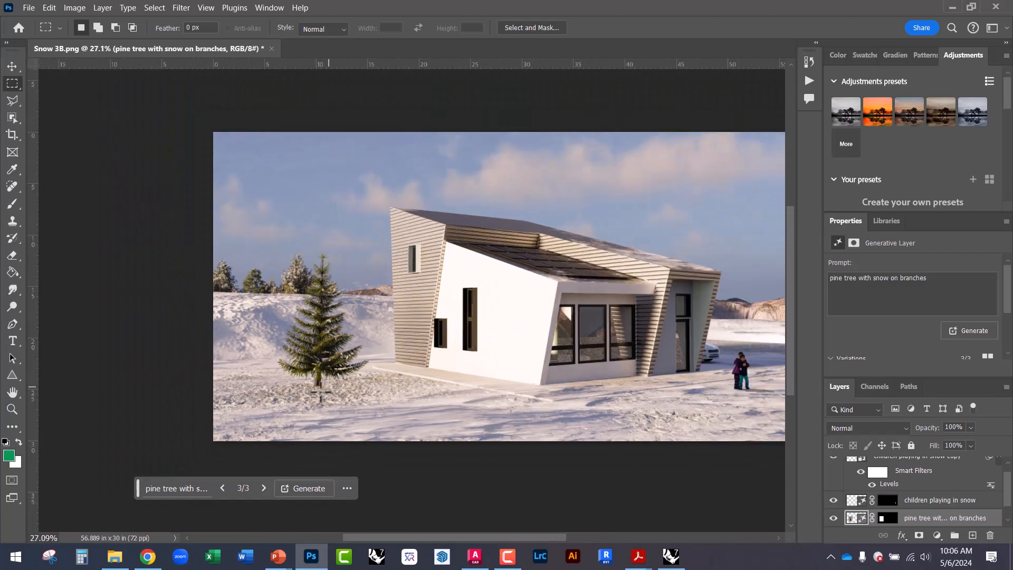
Examine the generated pine tree, checking how its trunk base and branches blend into the snowy ground and the overall scene
{"action": "scroll", "coordinate": [320, 393], "scroll_direction": "up", "scroll_amount": 8}
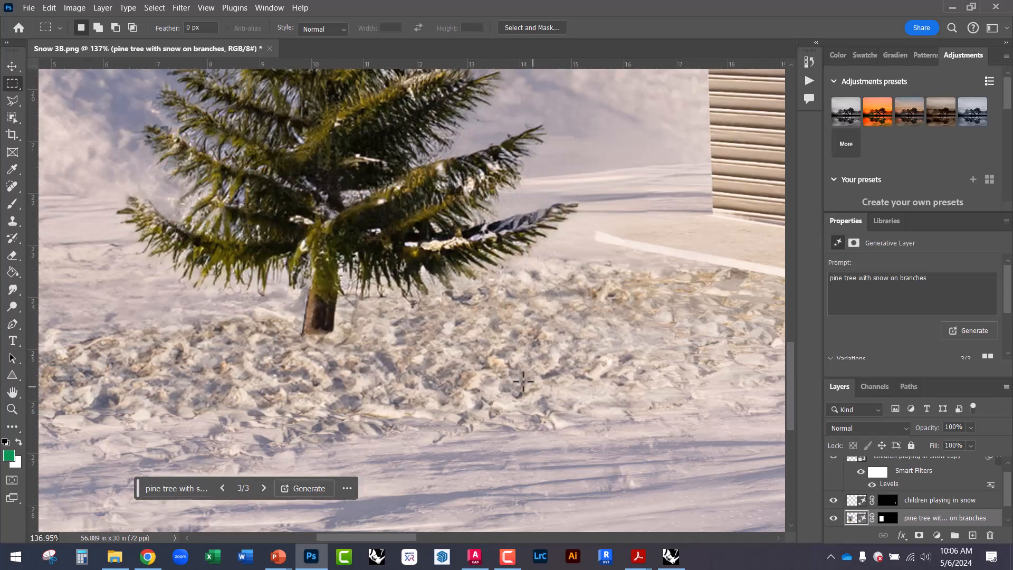
{"action": "scroll", "coordinate": [504, 369], "scroll_direction": "down", "scroll_amount": 6}
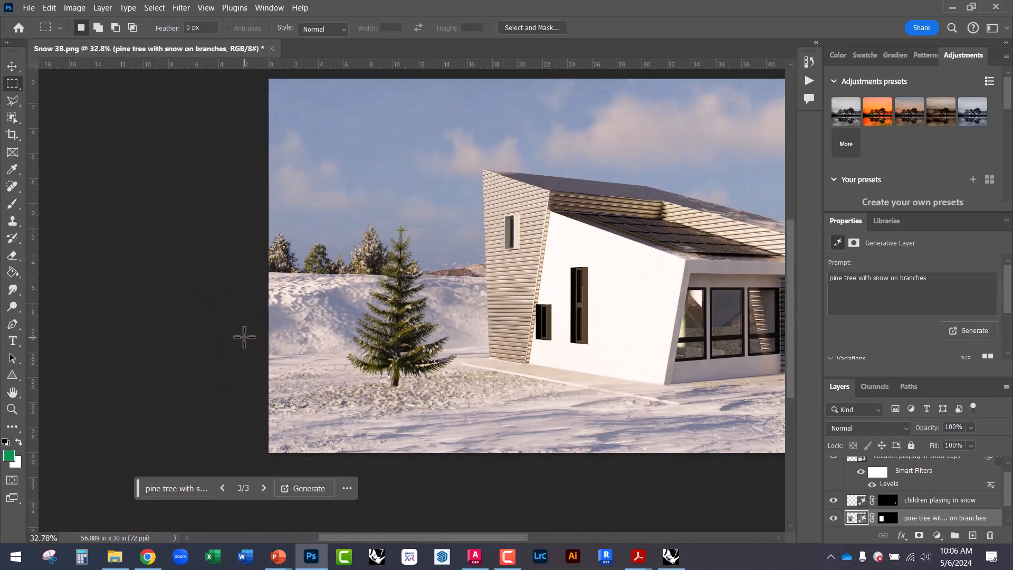
{"action": "scroll", "coordinate": [377, 358], "scroll_direction": "up", "scroll_amount": 6}
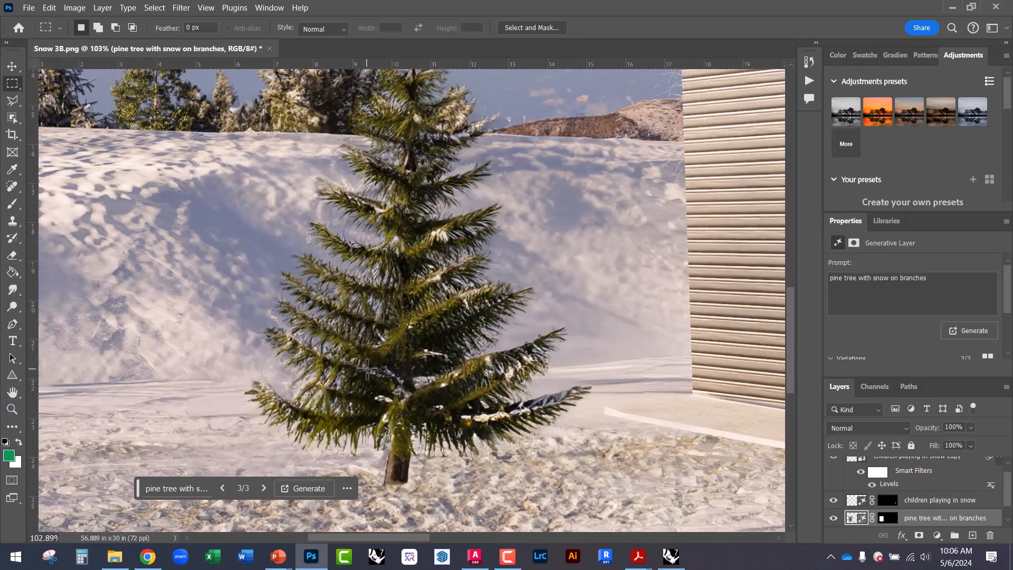
{"action": "scroll", "coordinate": [227, 316], "scroll_direction": "down", "scroll_amount": 6}
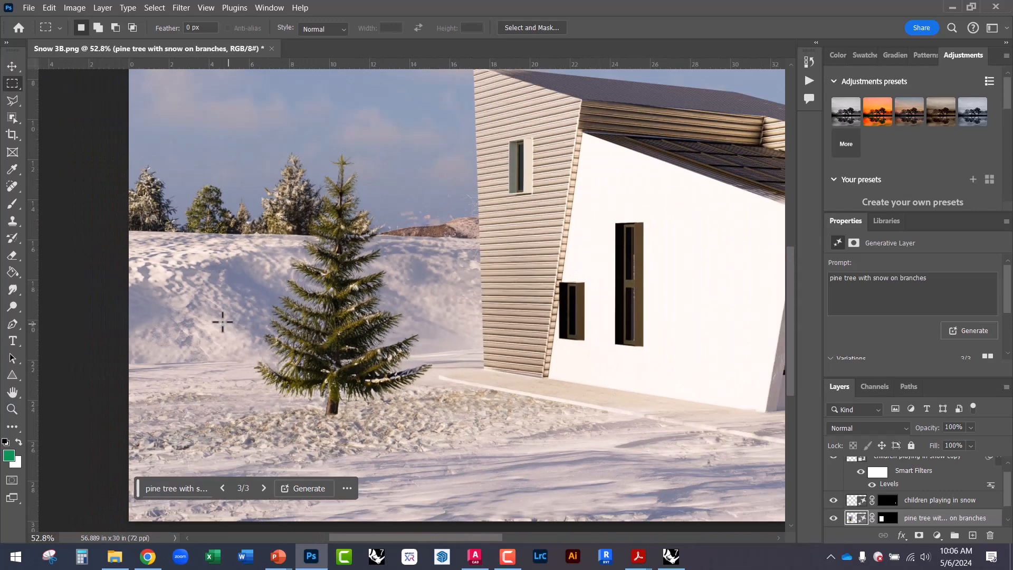
{"action": "scroll", "coordinate": [203, 297], "scroll_direction": "down", "scroll_amount": 1}
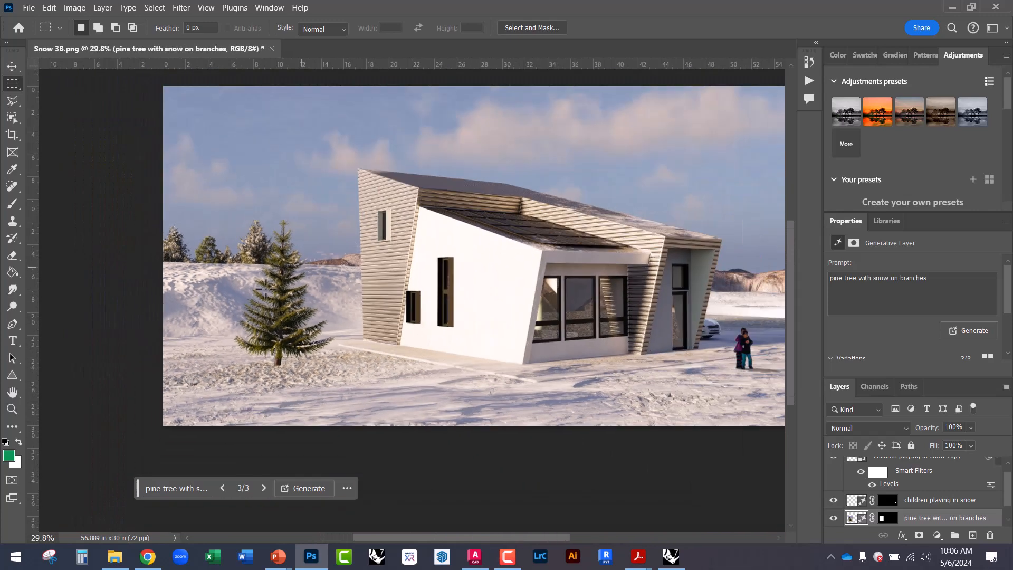
{"action": "scroll", "coordinate": [234, 299], "scroll_direction": "down", "scroll_amount": 1}
Select a rectangle about 20 by 8 in around the house's upper roof and run Generative Fill with the prompt "snow on roof"
{"action": "scroll", "coordinate": [324, 175], "scroll_direction": "up", "scroll_amount": 6}
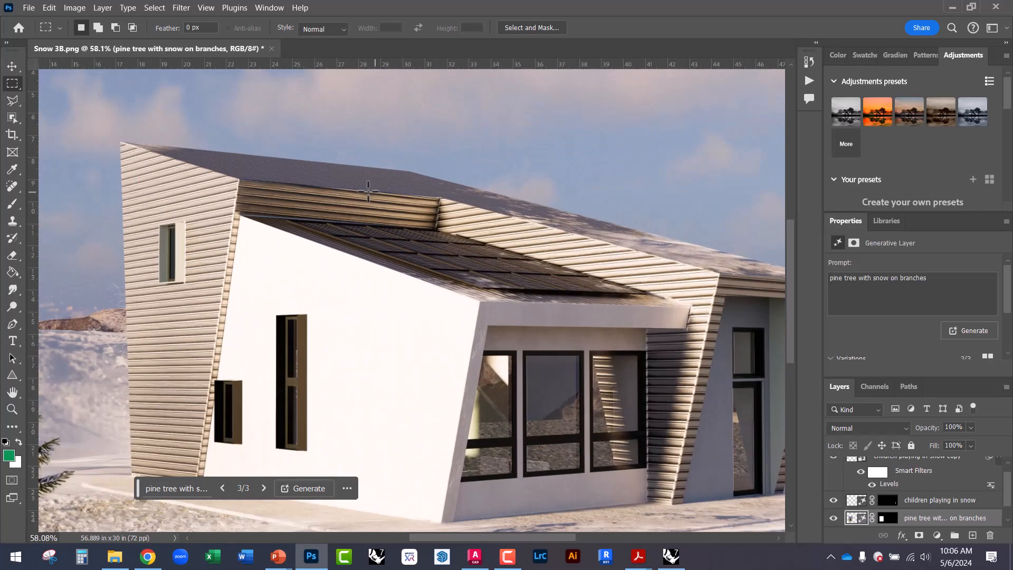
{"action": "scroll", "coordinate": [316, 221], "scroll_direction": "down", "scroll_amount": 3}
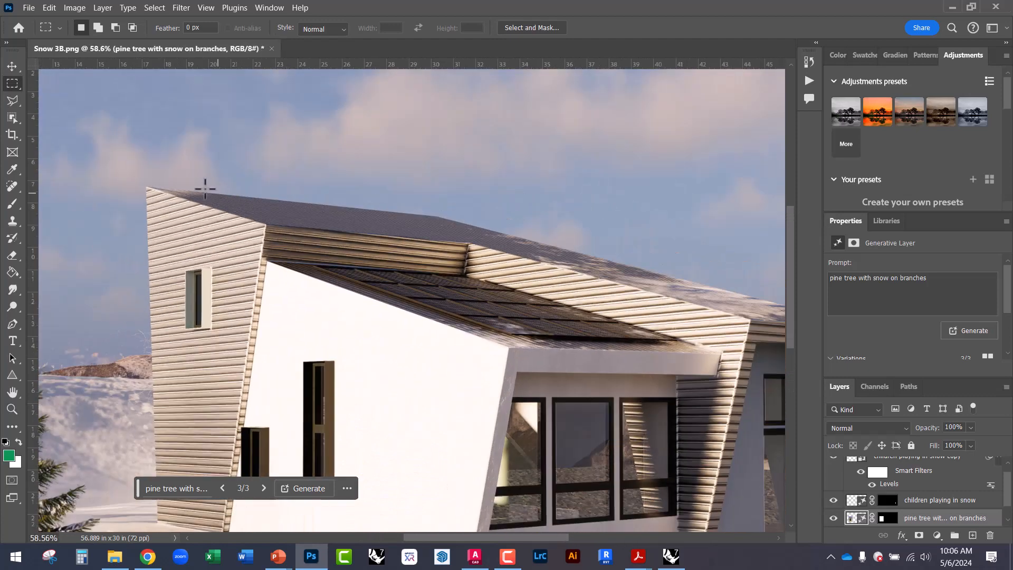
{"action": "left_click_drag", "start_coordinate": [130, 157], "coordinate": [581, 333]}
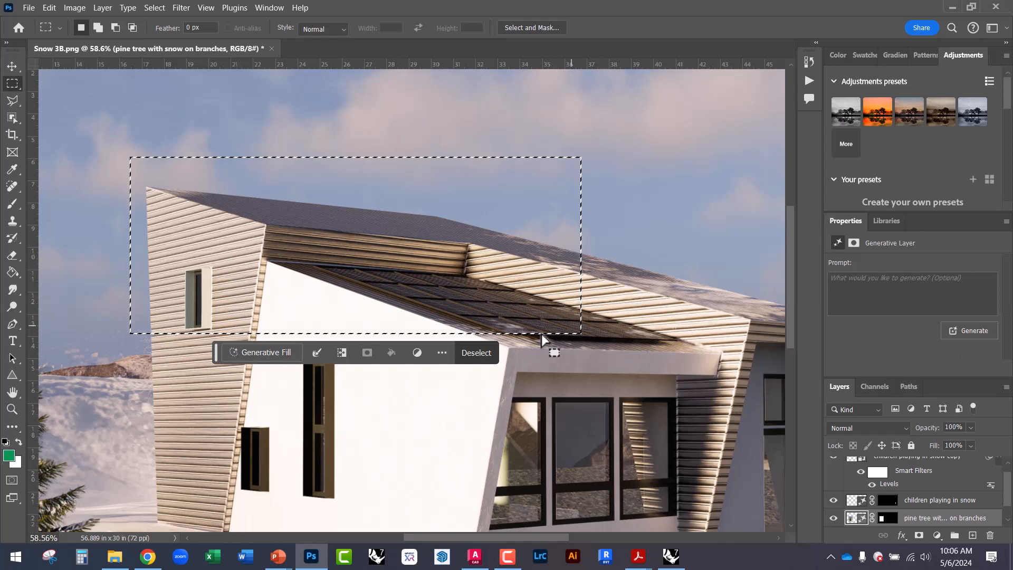
{"action": "left_click", "coordinate": [289, 350]}
{"action": "type", "text": "snow"}
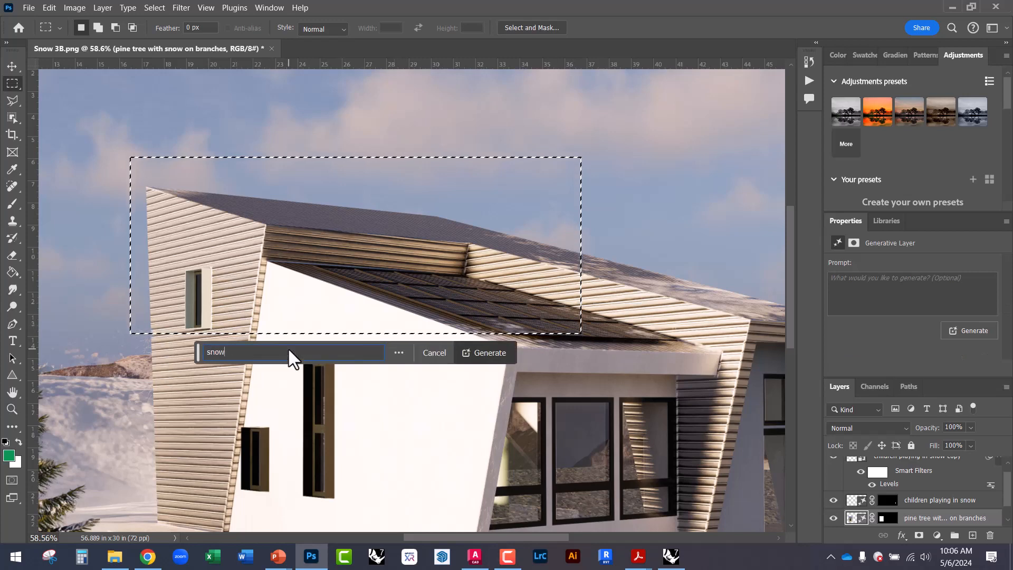
{"action": "type", "text": " on roof"}
{"action": "key", "text": "Return"}
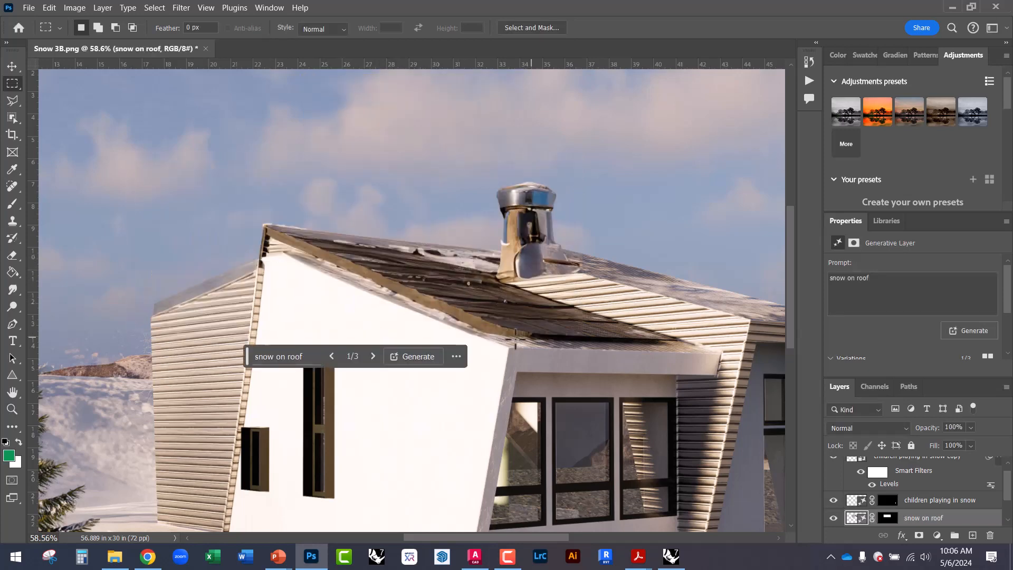
Go through the generated roof snow variations and hide the "snow on roof" layer
{"action": "left_click", "coordinate": [373, 357]}
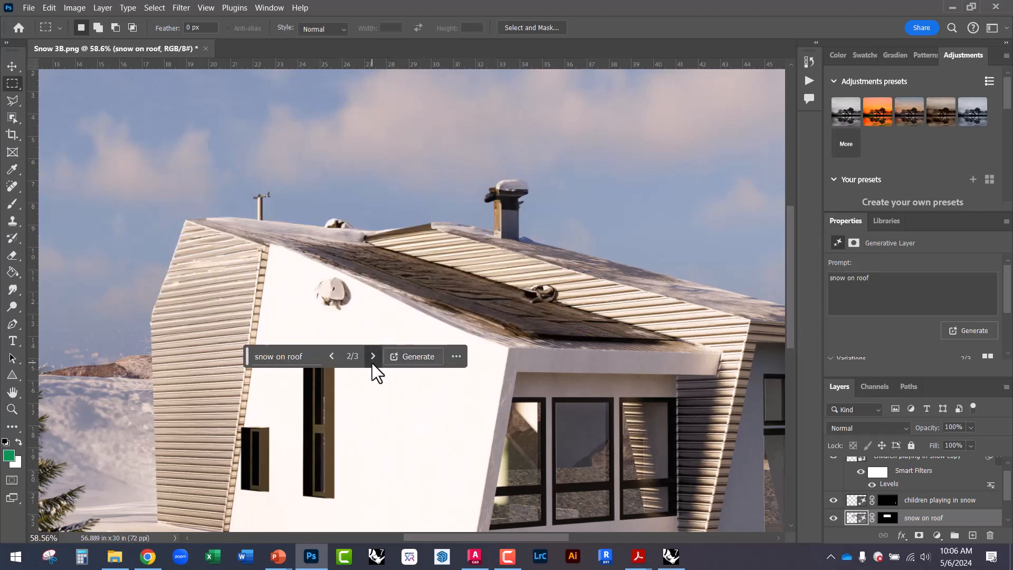
{"action": "left_click", "coordinate": [372, 363]}
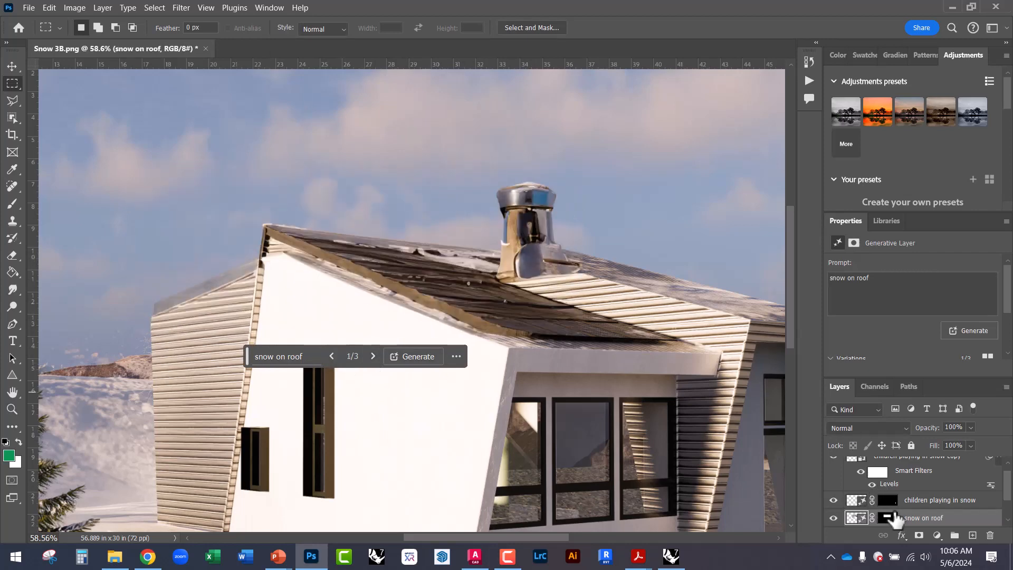
{"action": "scroll", "coordinate": [896, 514], "scroll_direction": "up", "scroll_amount": 1}
{"action": "scroll", "coordinate": [897, 514], "scroll_direction": "down", "scroll_amount": 3}
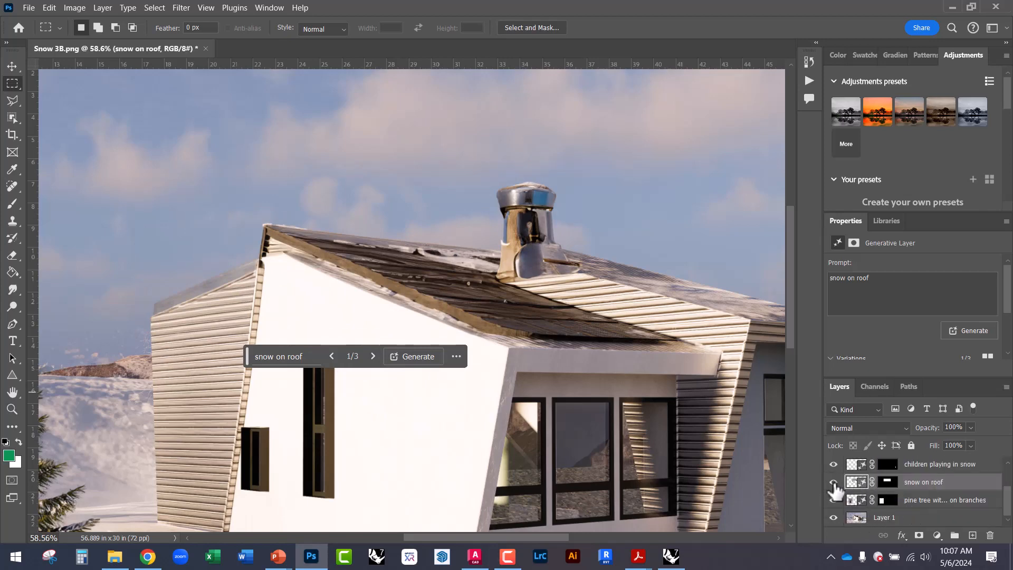
{"action": "left_click", "coordinate": [833, 482]}
Select a sky area about 16.5 by 6.4 in above the house's entrance side and run Generative Fill with the prompt "flock of birds"
{"action": "scroll", "coordinate": [127, 305], "scroll_direction": "down", "scroll_amount": 4}
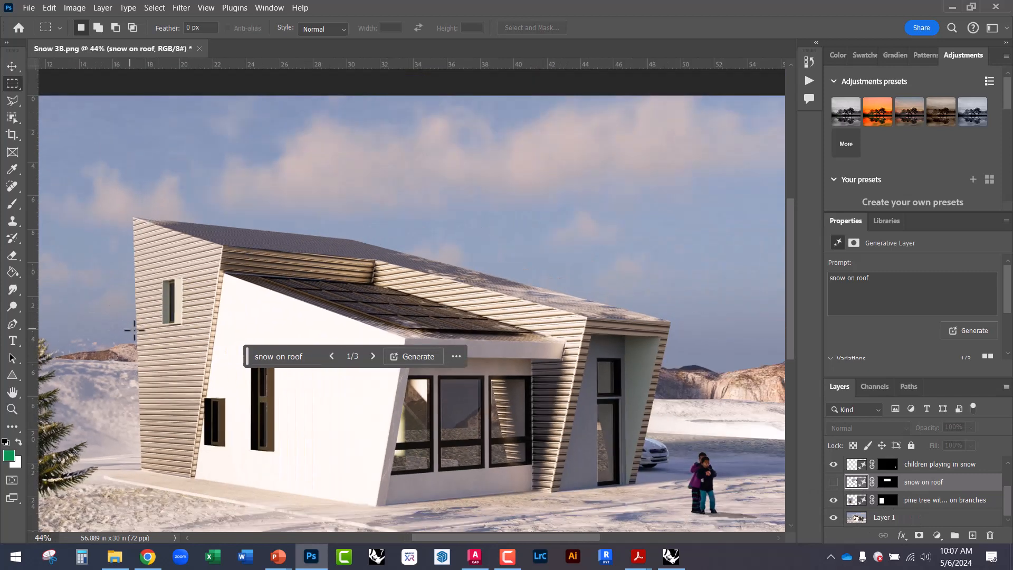
{"action": "scroll", "coordinate": [612, 288], "scroll_direction": "up", "scroll_amount": 4}
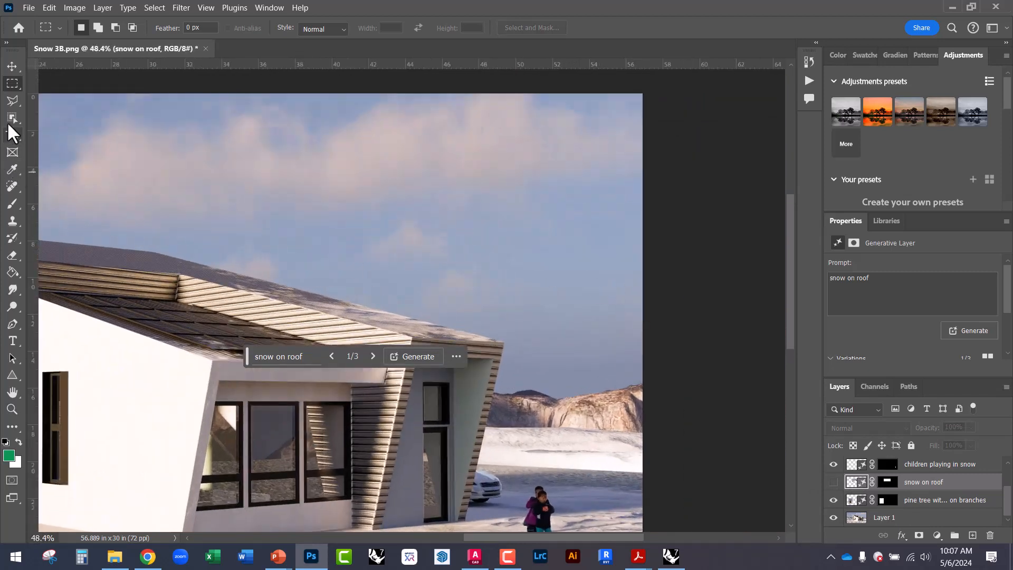
{"action": "left_click_drag", "start_coordinate": [312, 155], "coordinate": [614, 273]}
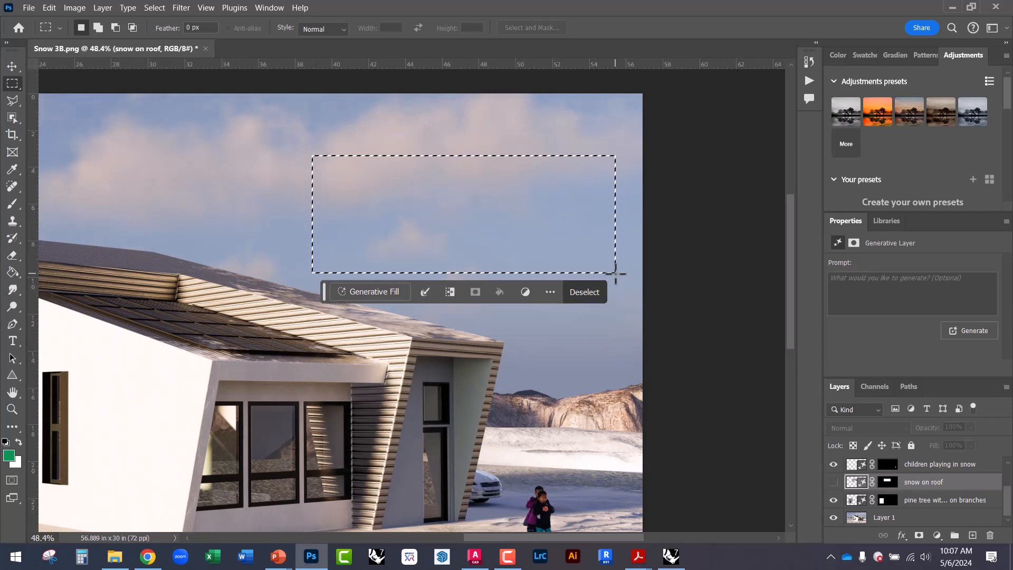
{"action": "left_click", "coordinate": [359, 289]}
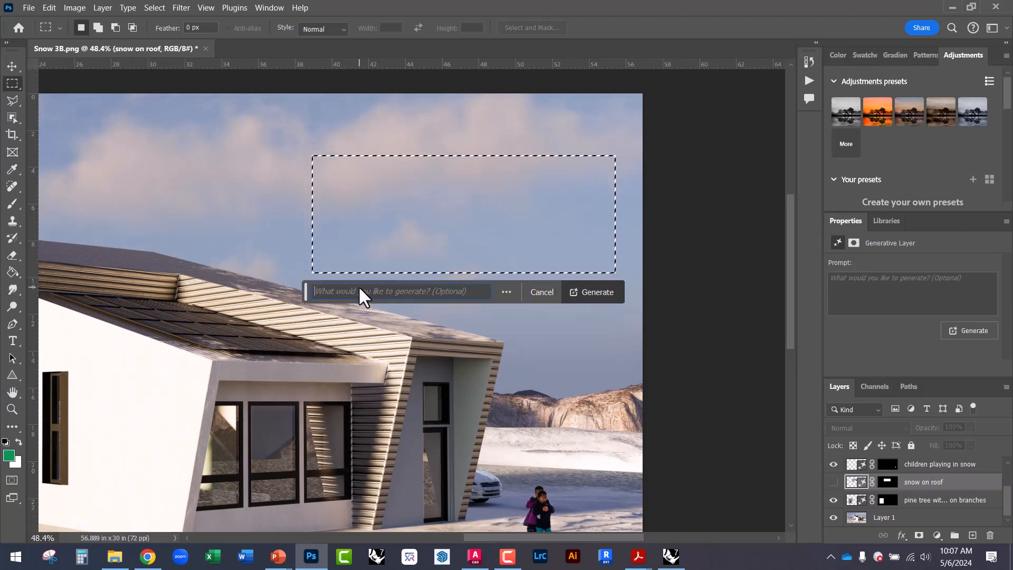
{"action": "type", "text": "flock of birds"}
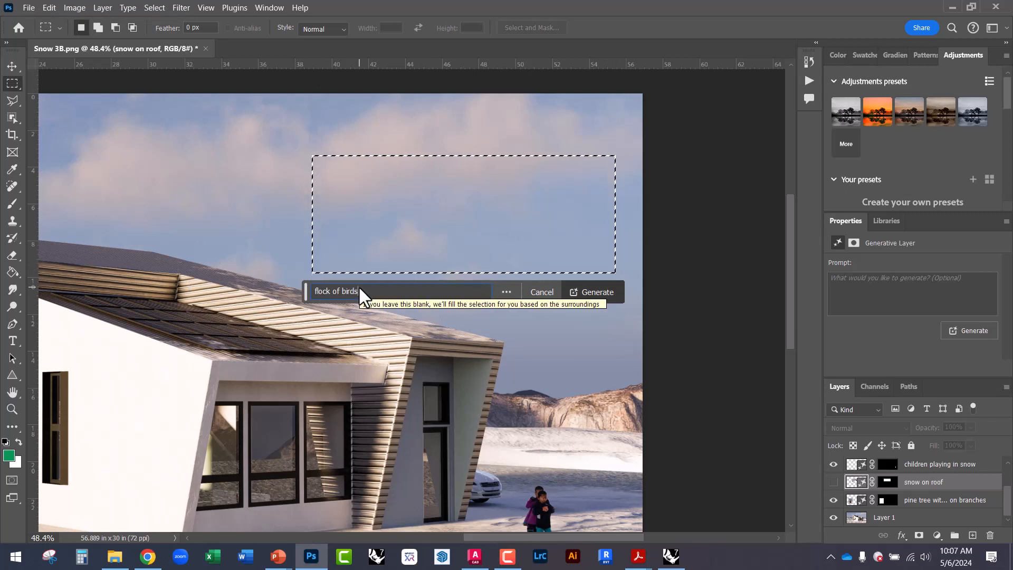
{"action": "key", "text": "Return"}
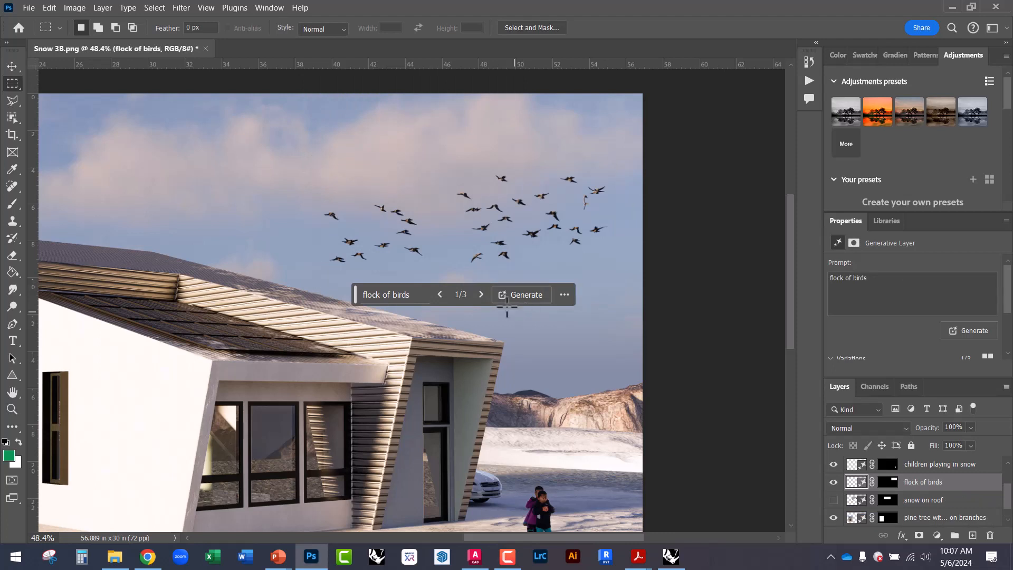
Go through the generated bird flock variations and choose the second one
{"action": "left_click", "coordinate": [481, 295]}
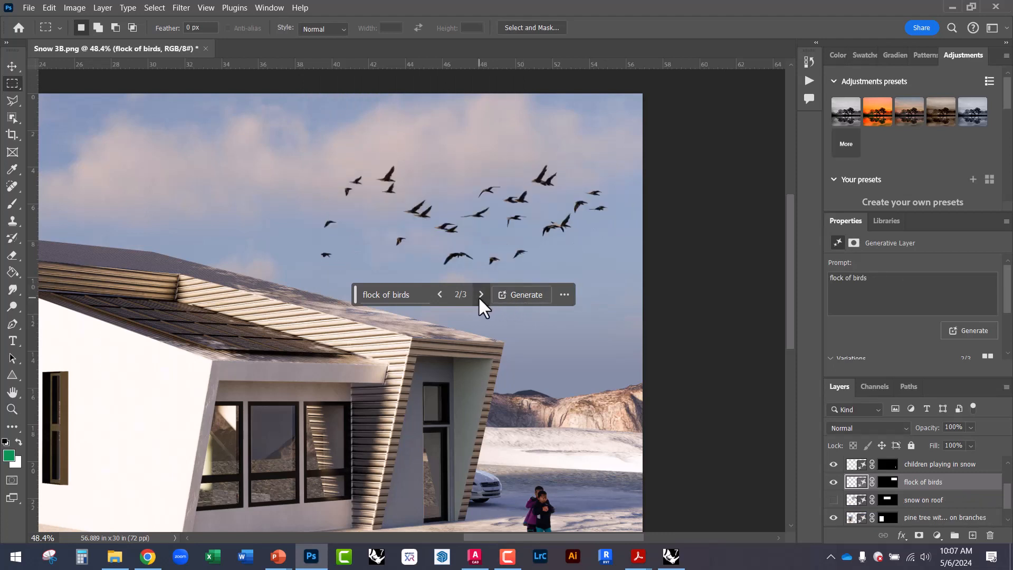
{"action": "left_click", "coordinate": [481, 295]}
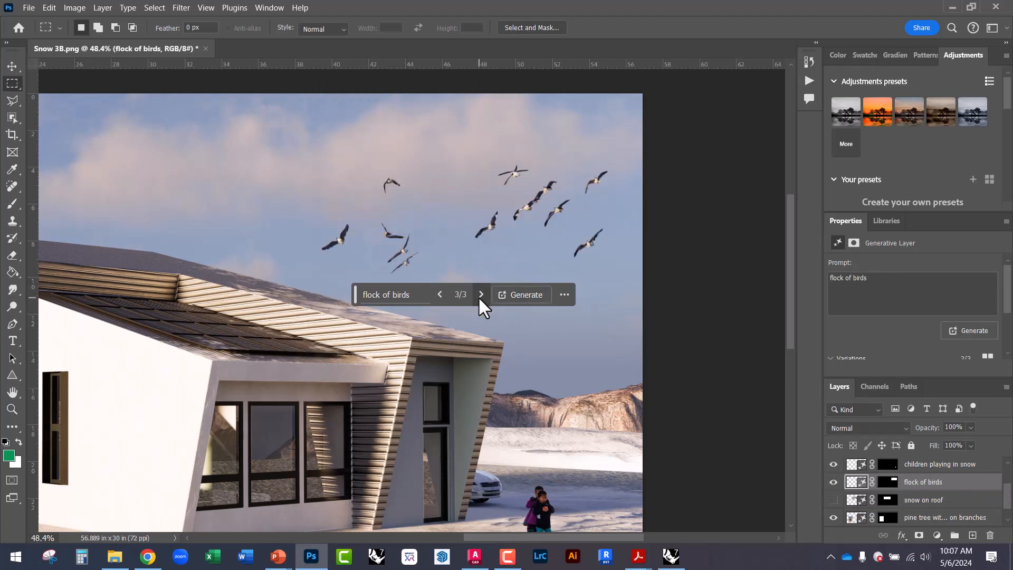
{"action": "left_click", "coordinate": [439, 301]}
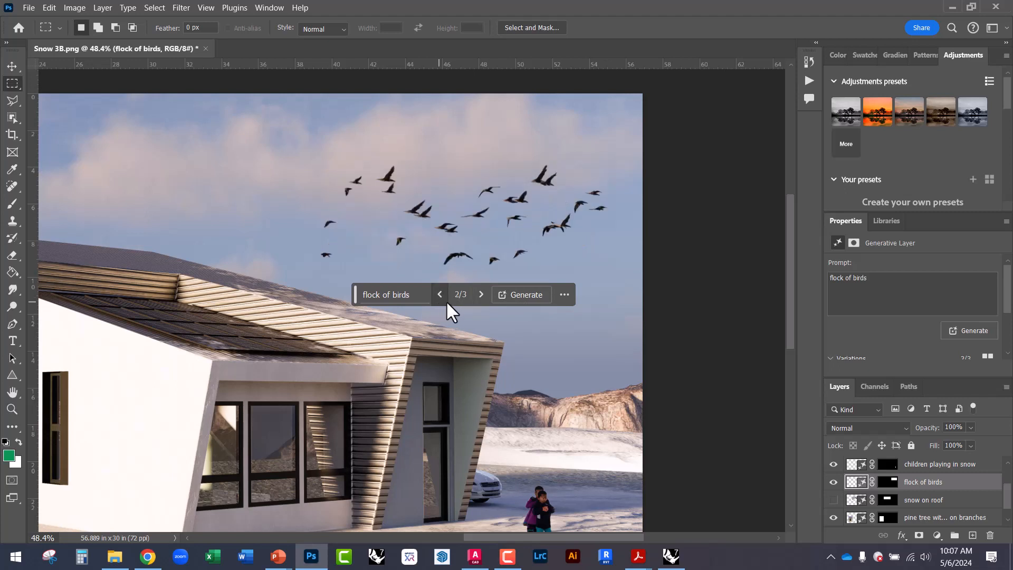